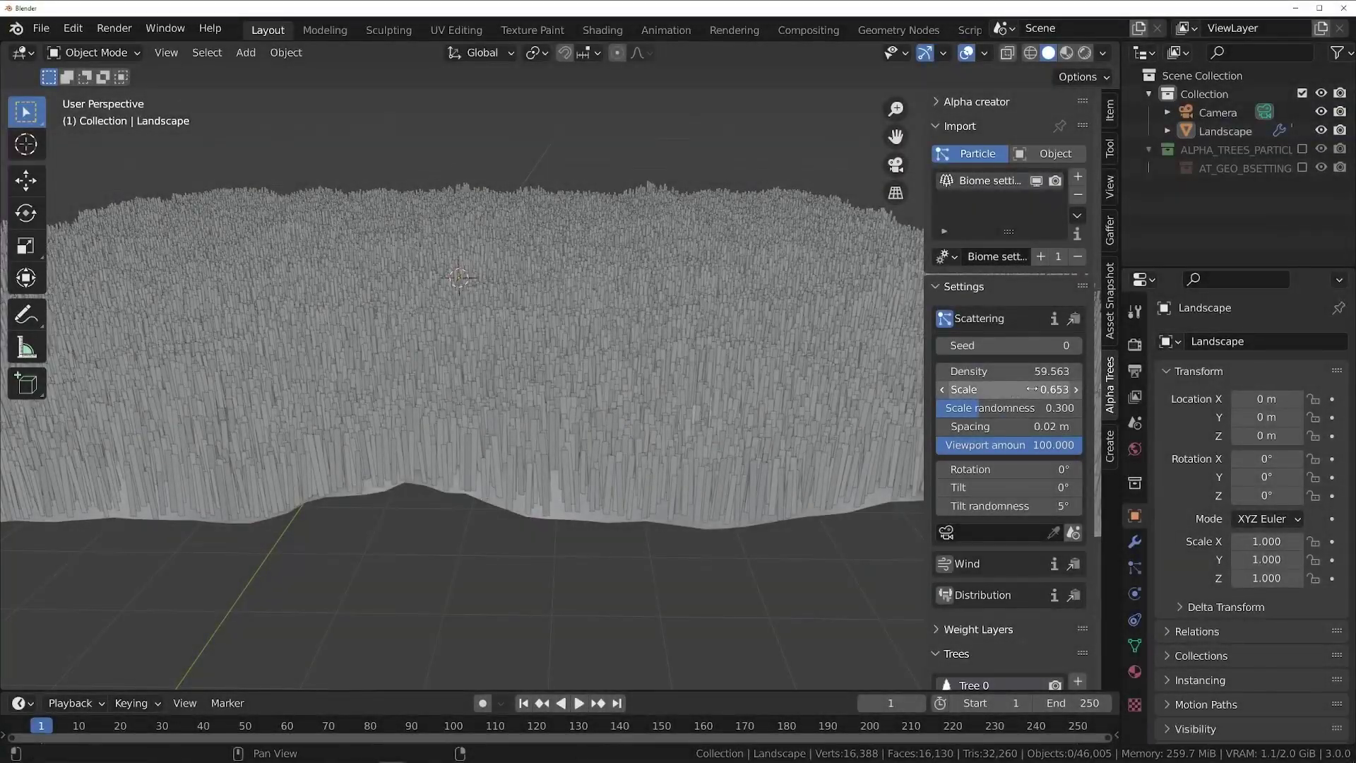
Scrub the Alpha Trees Scattering Scale field and leave it at 0.653
drag(1032, 390, 975, 371)
key(Escape)
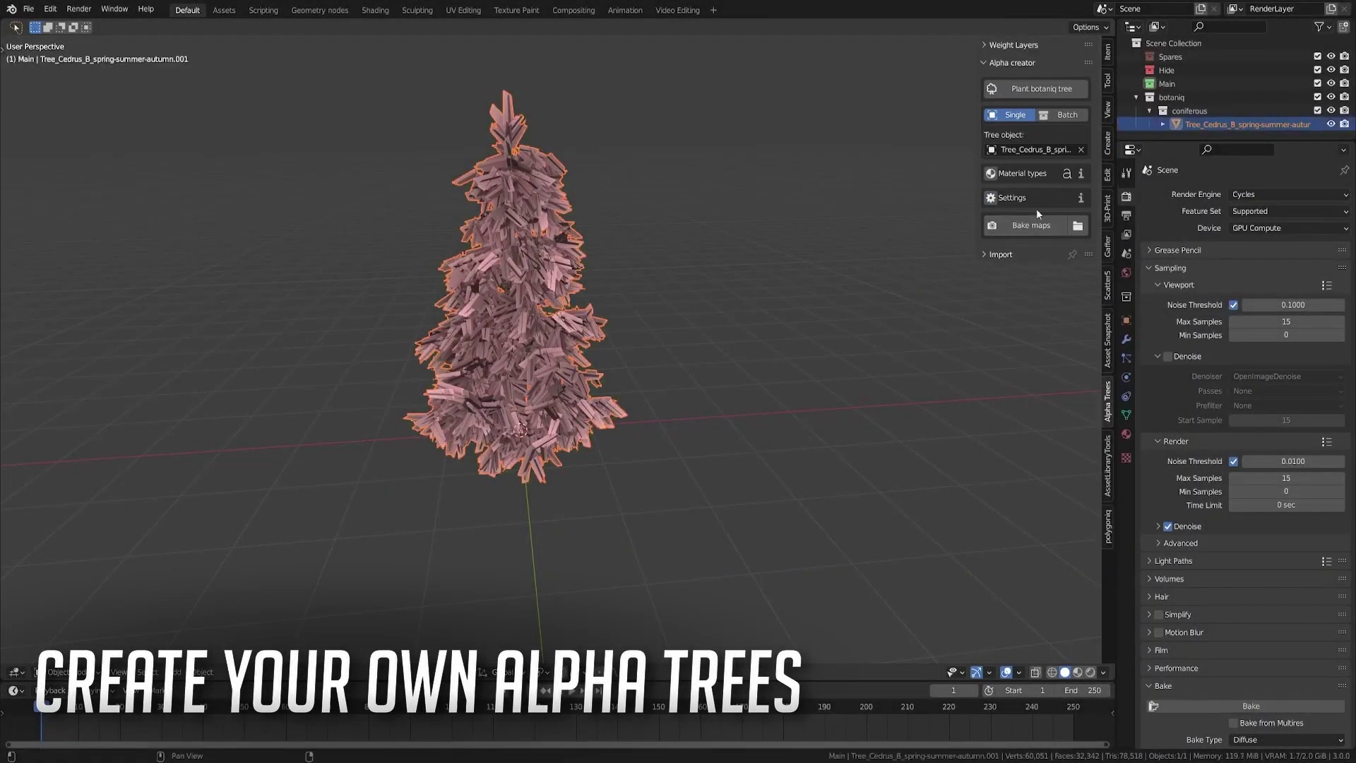
Spawn the Cedar, bake it in Alpha creator, and import it as an alpha tree card
click(1031, 225)
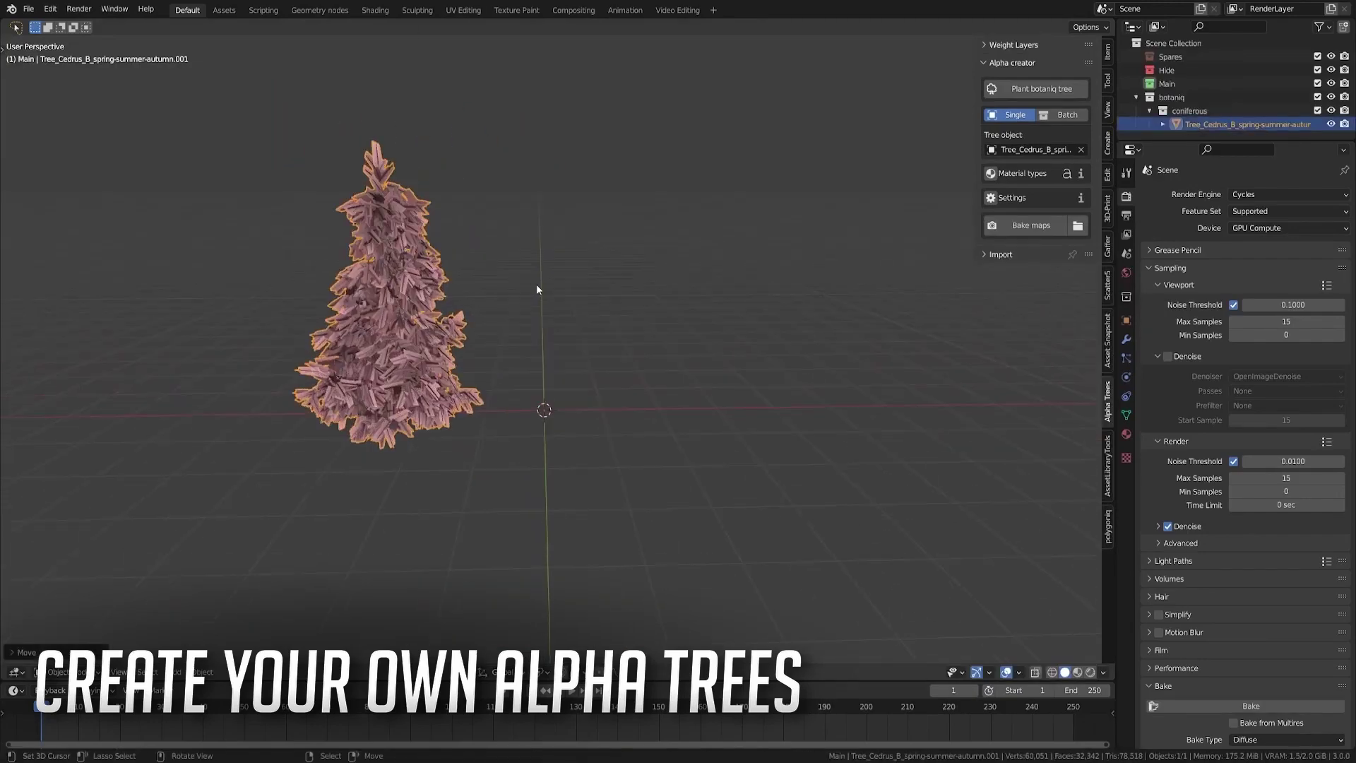
ctrl+click(1001, 255)
click(1026, 238)
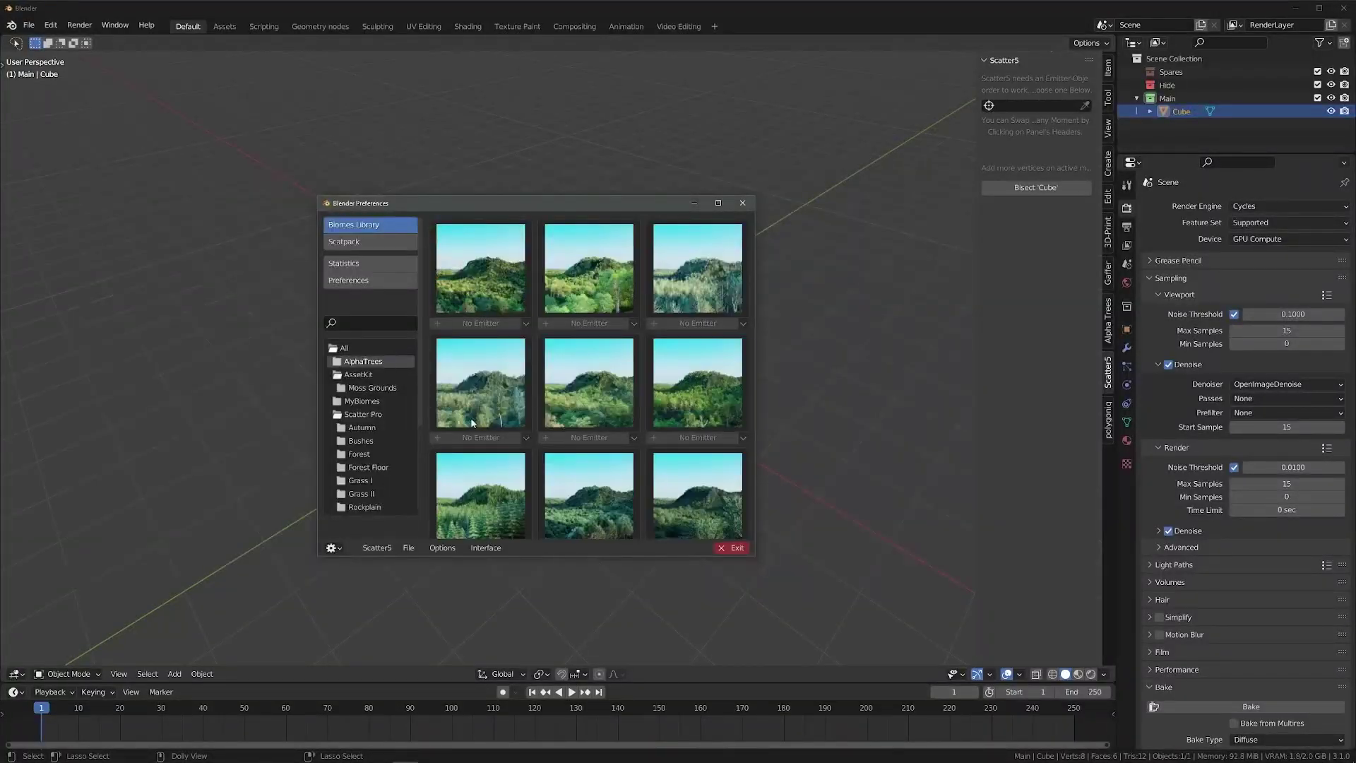
Browse the Multi import tree grid filtered by 'shrub', then show the sidebar in a fresh default scene
scroll(565, 486, down, 6)
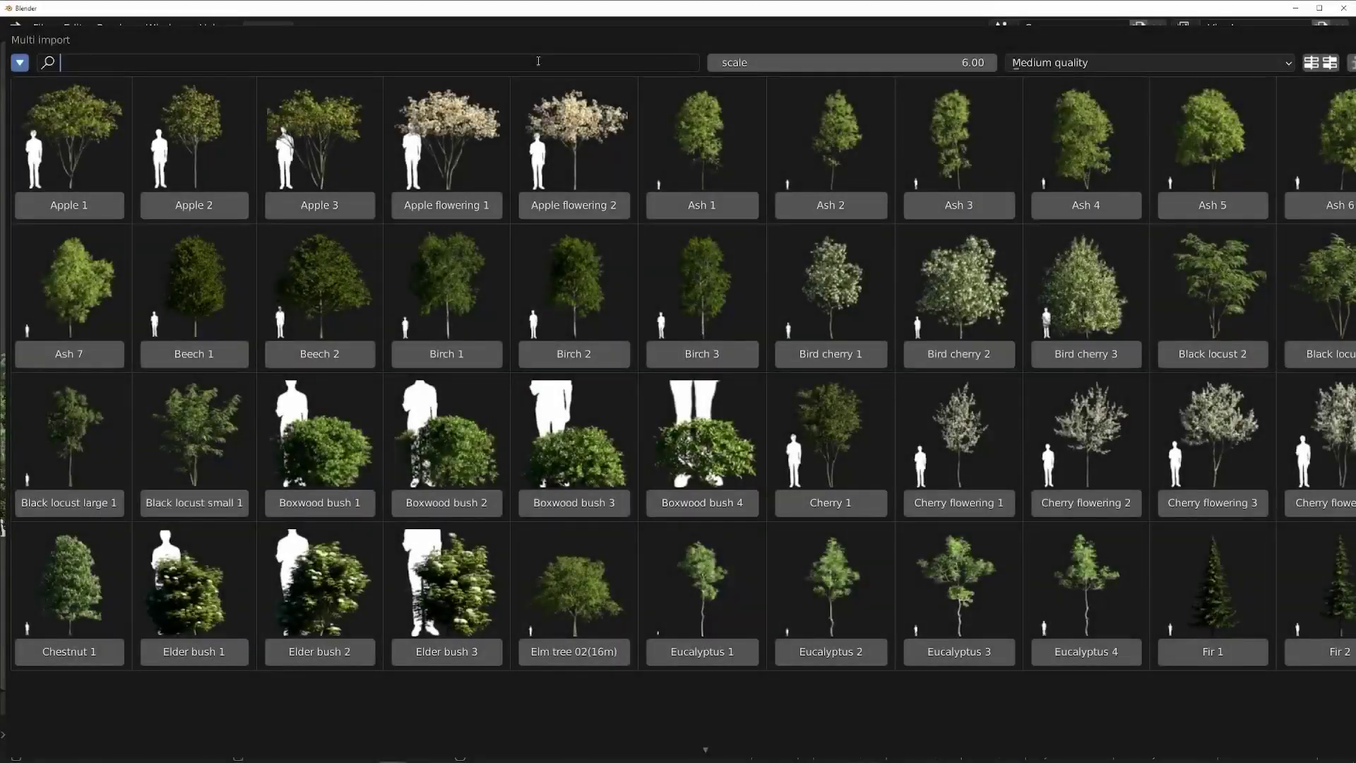
key(Return)
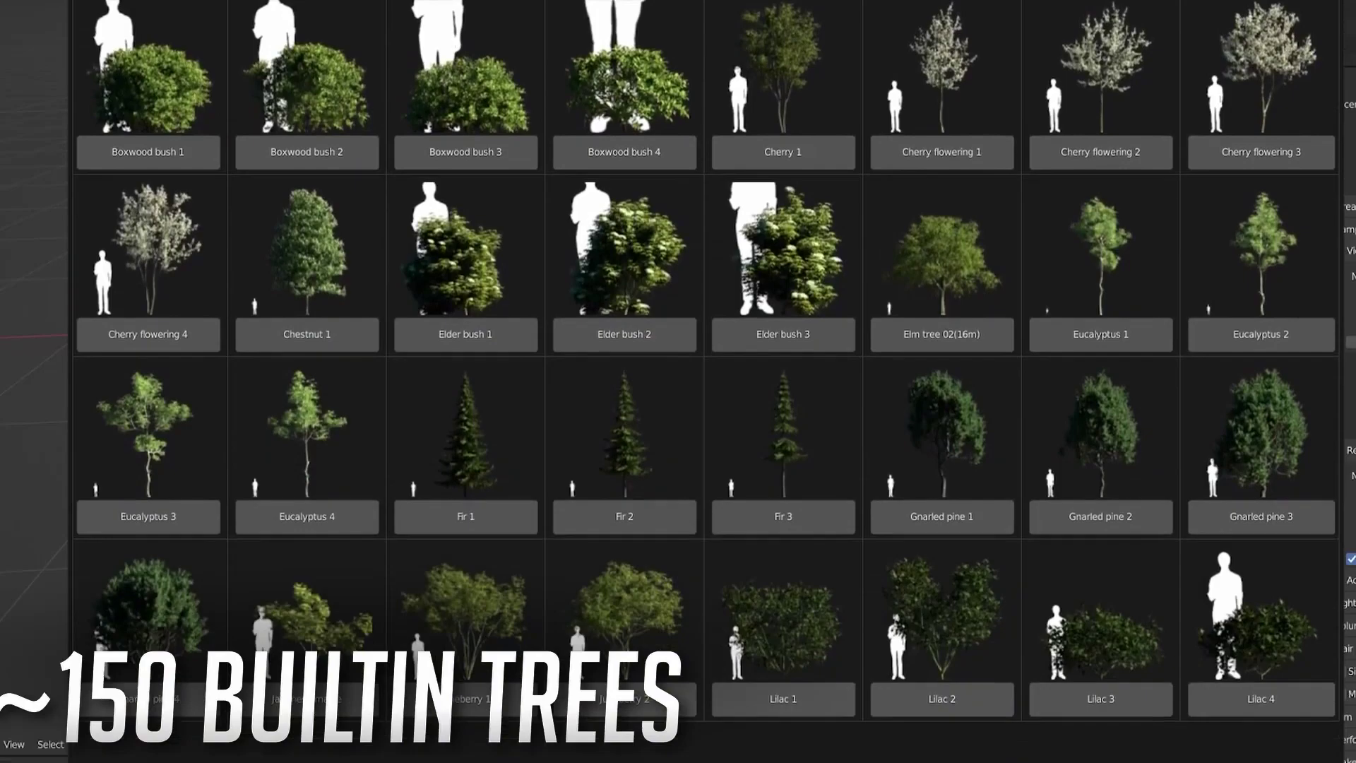
scroll(706, 382, down, 10)
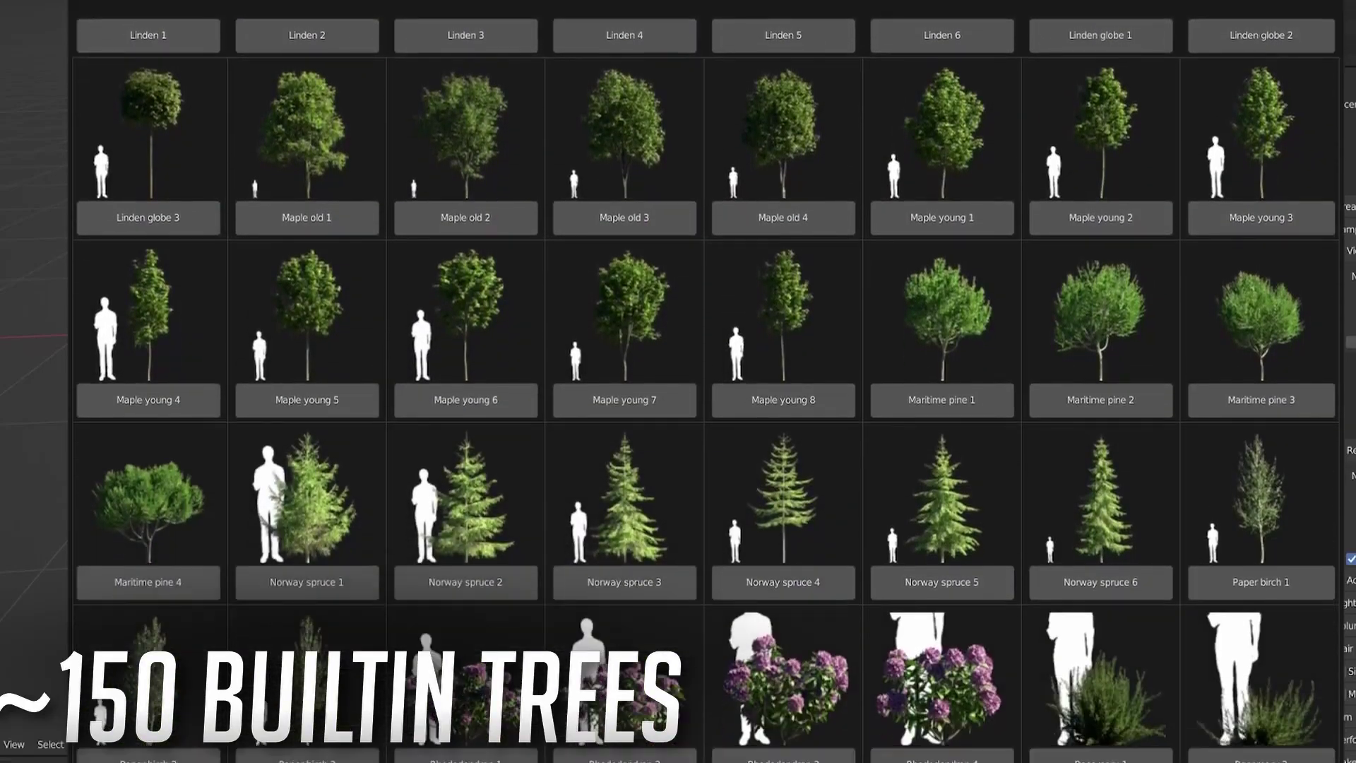
scroll(678, 381, down, 10)
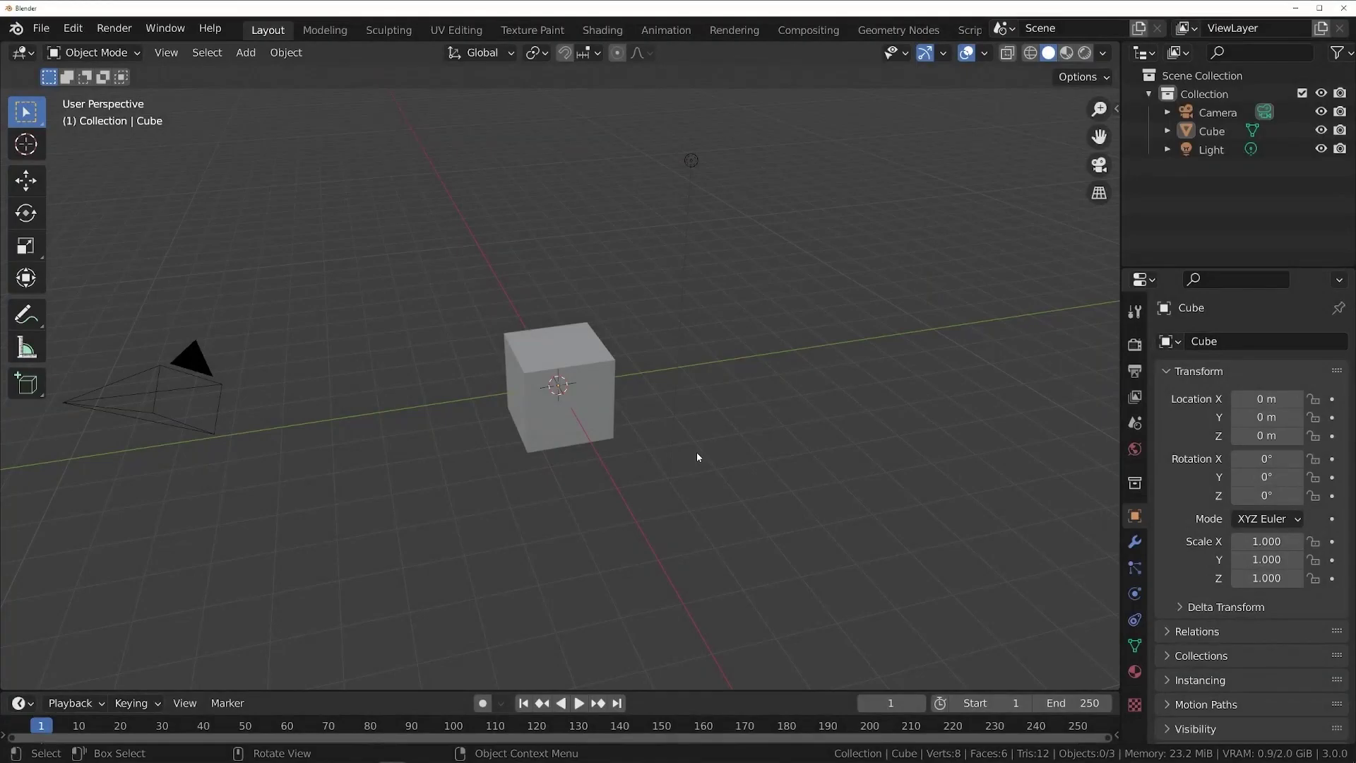
key(n)
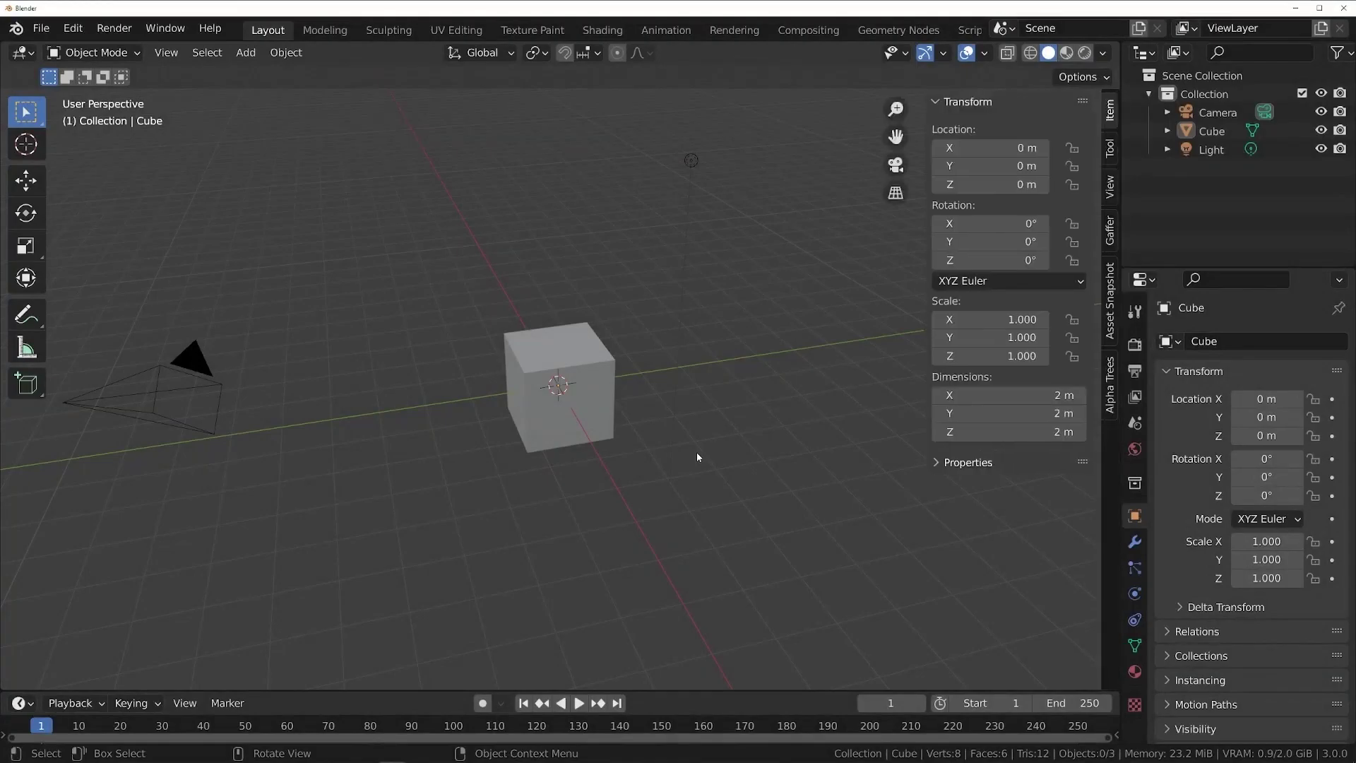
In the Alpha Trees sidebar tab, set the Import panel to Object mode
click(1110, 404)
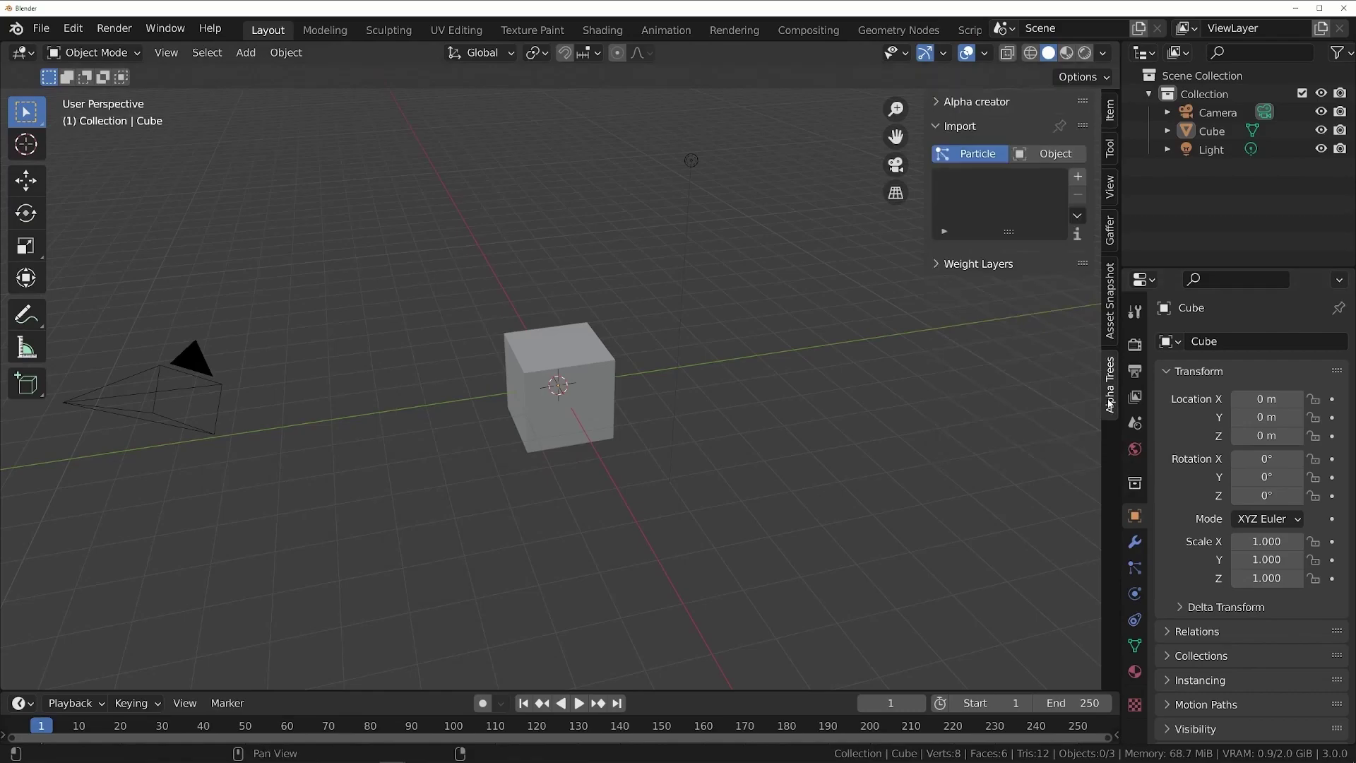
click(1035, 163)
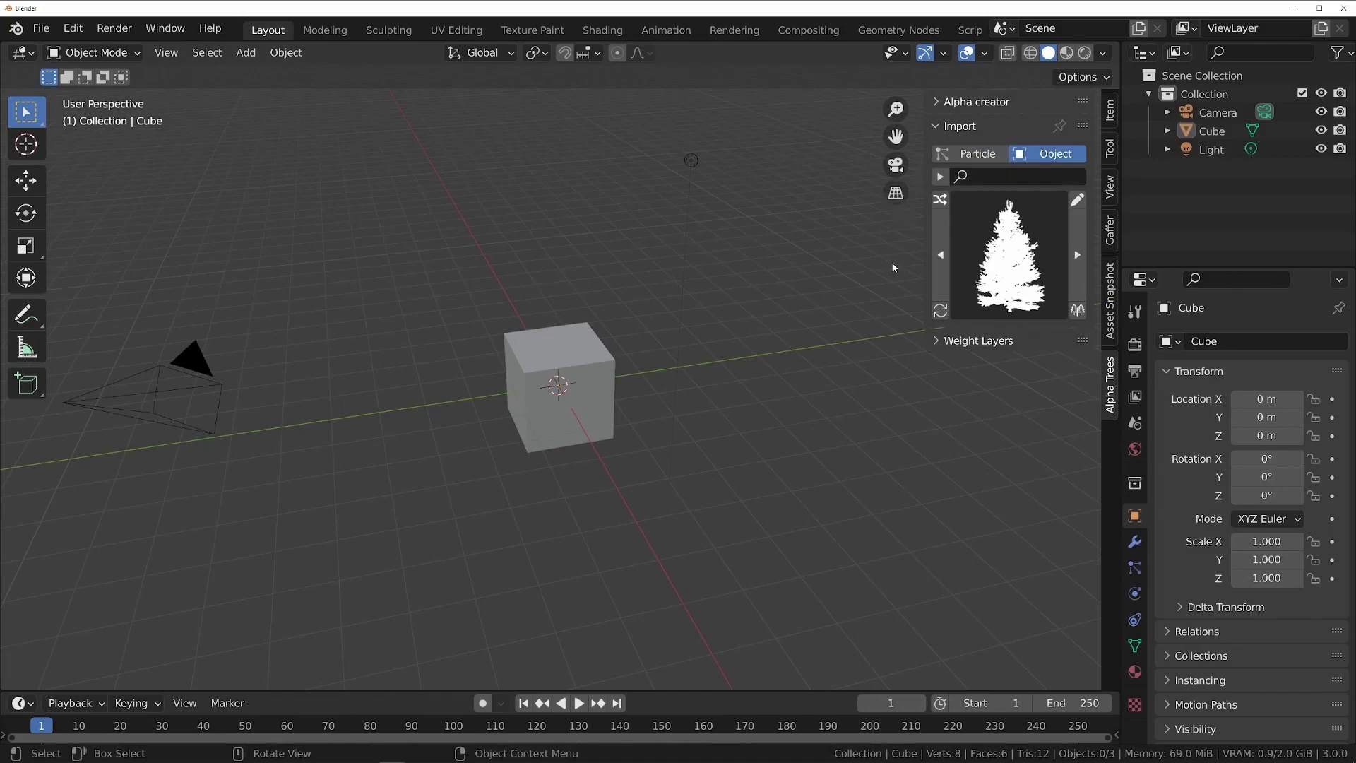
Scroll through the tree preview grid, then search the library for 'ash'
click(1008, 269)
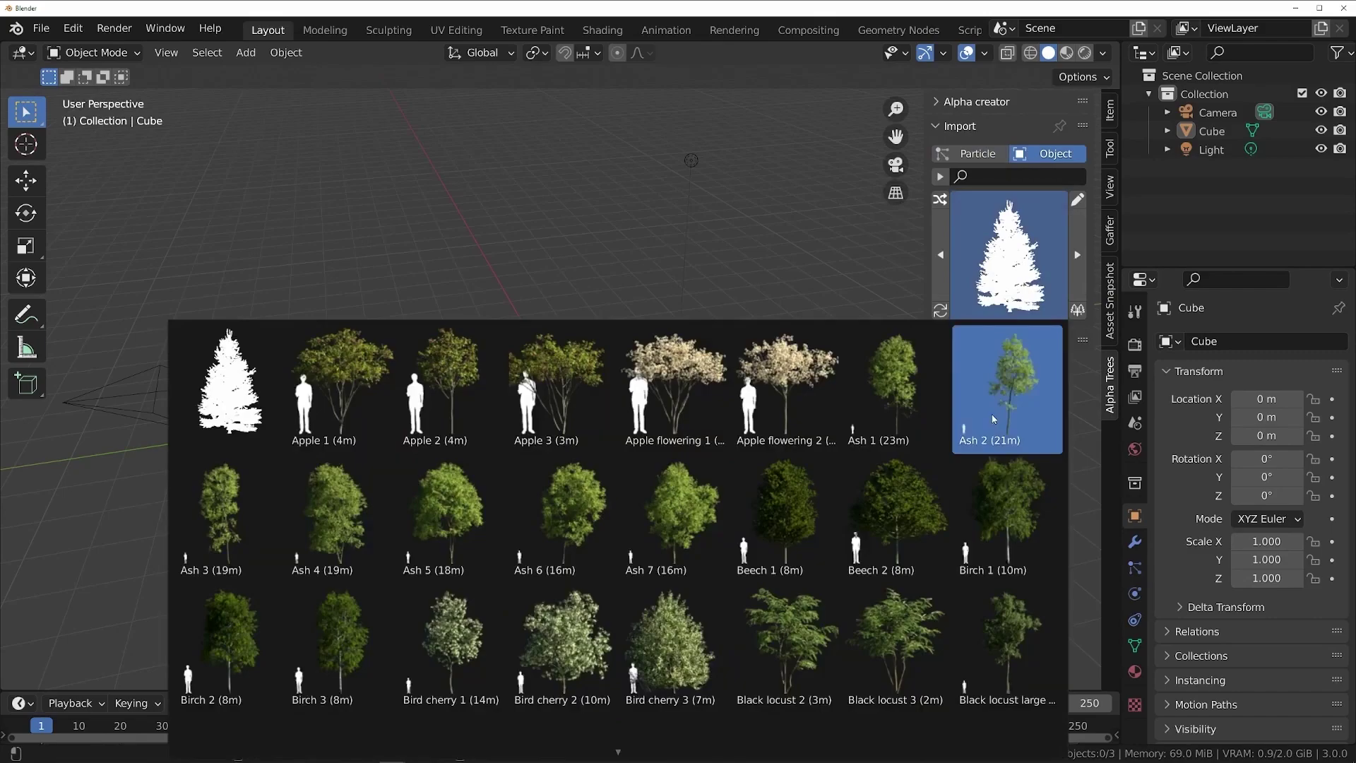
scroll(993, 436, down, 20)
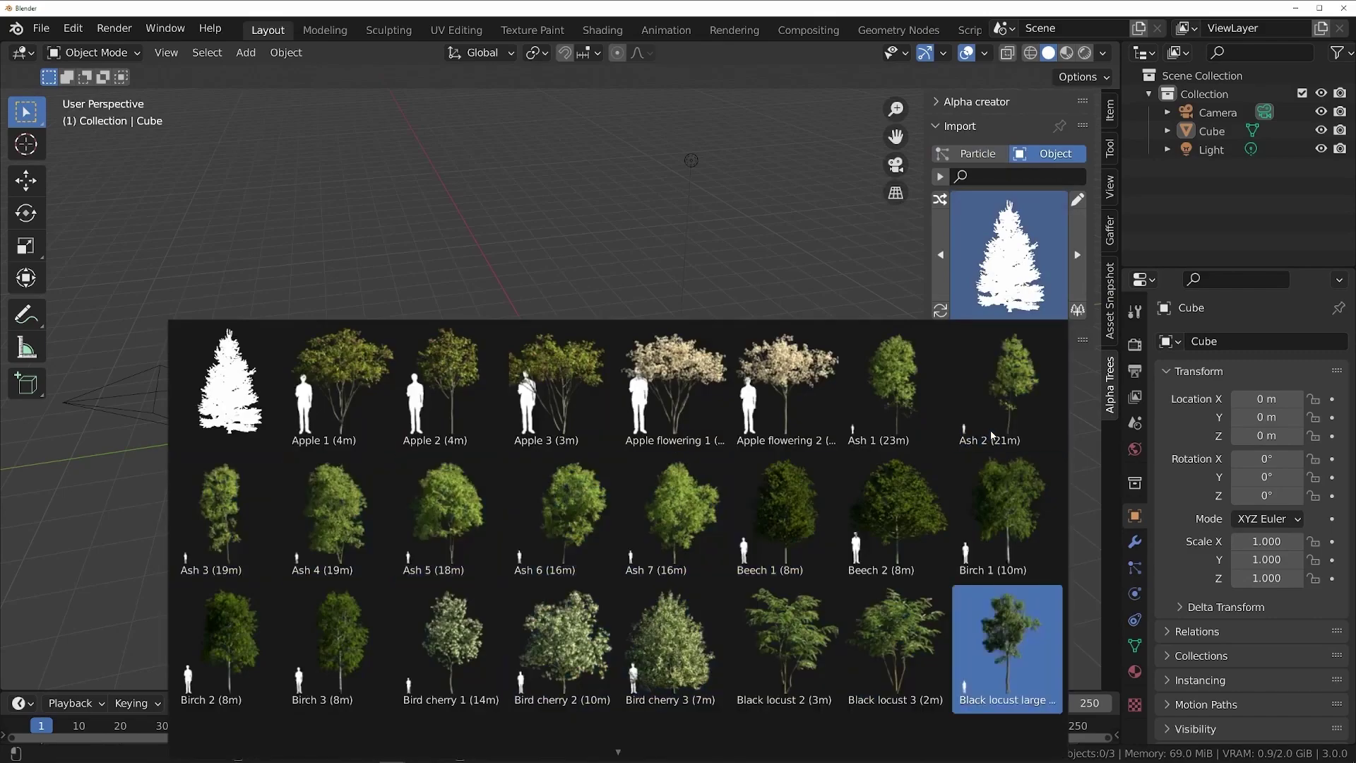
scroll(993, 436, down, 20)
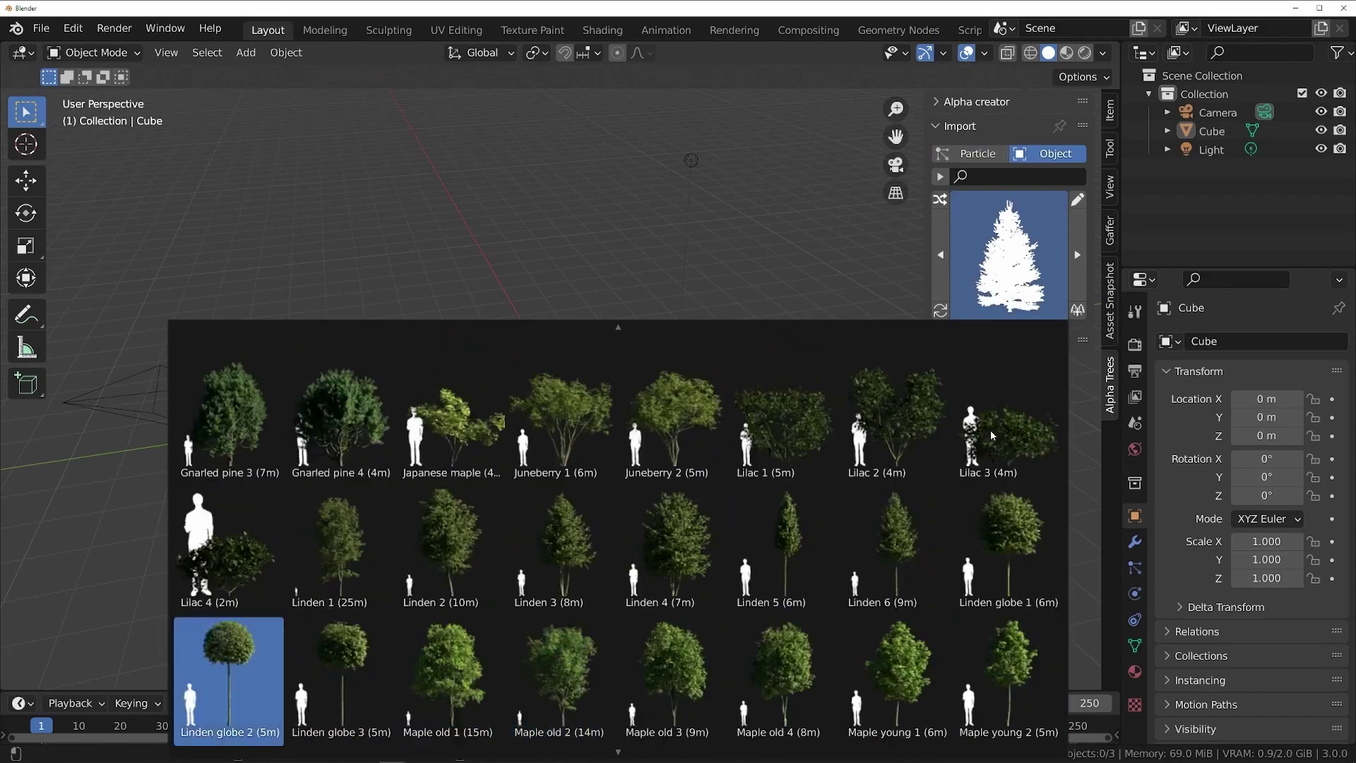
scroll(993, 436, down, 20)
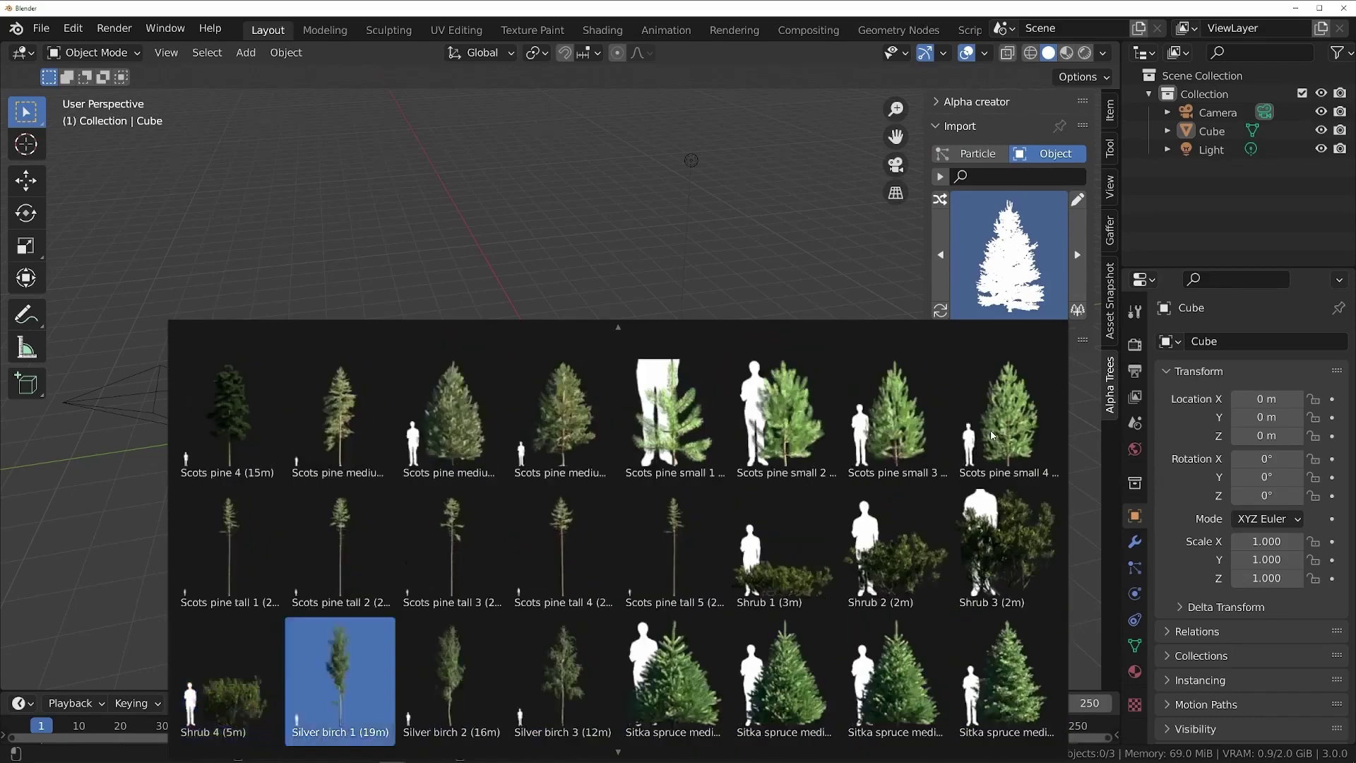
scroll(992, 436, down, 3)
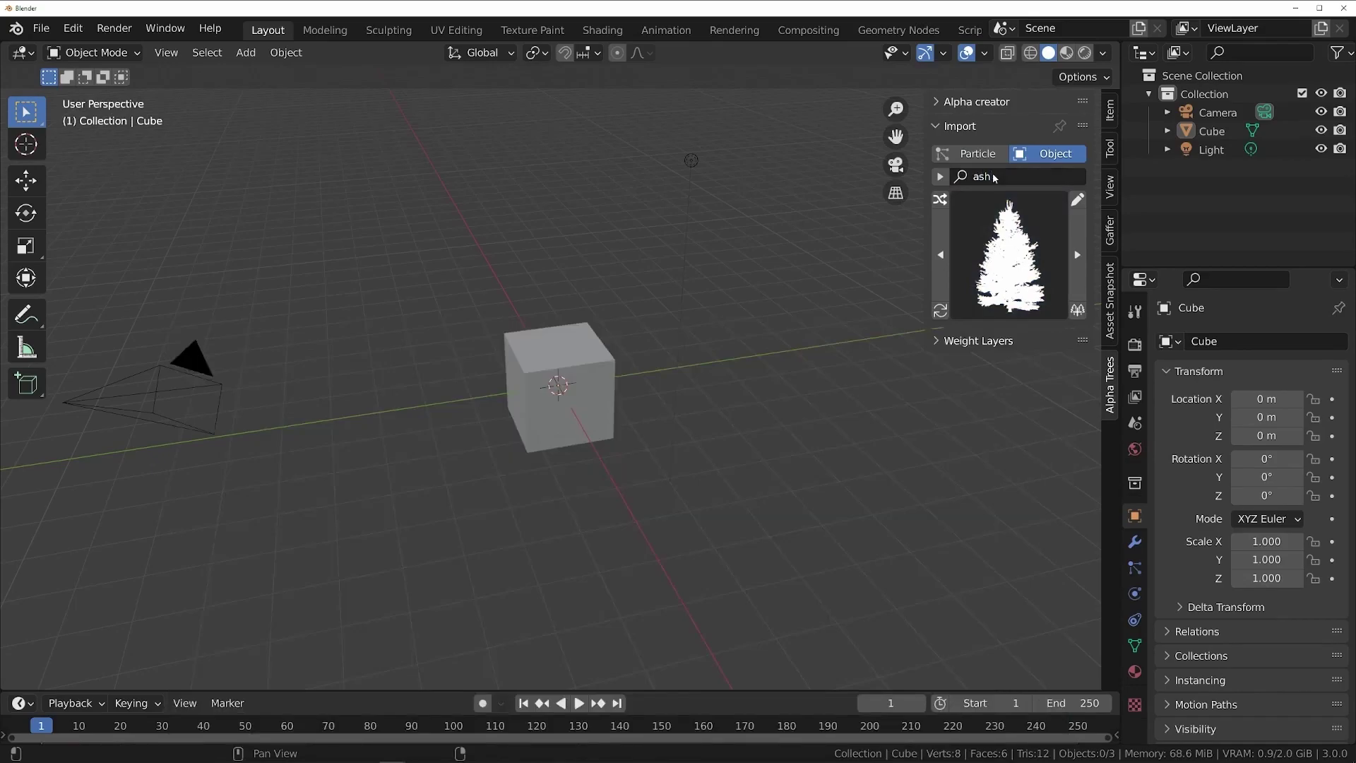
Choose Ash 5, delete the default cube, and import Ash 5 as a tree card
click(997, 270)
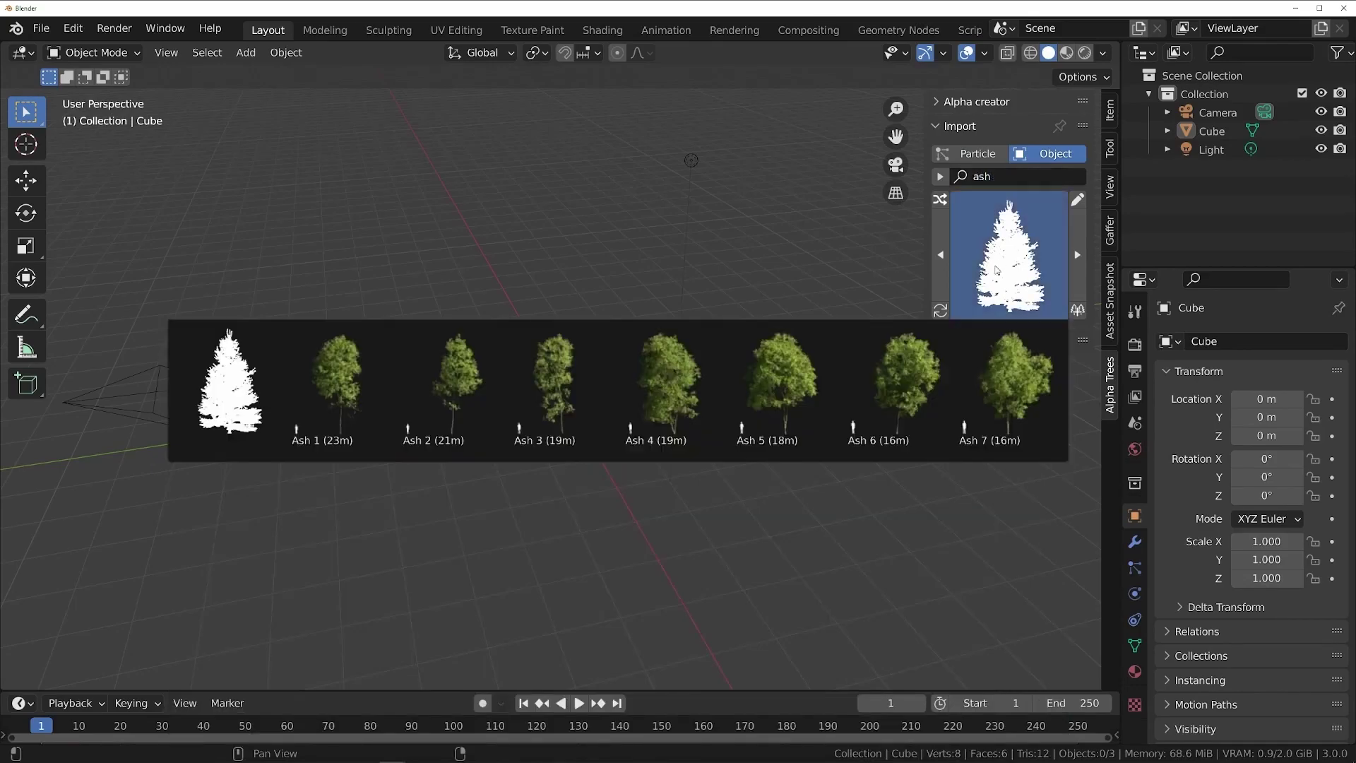
click(806, 389)
key(Delete)
click(996, 318)
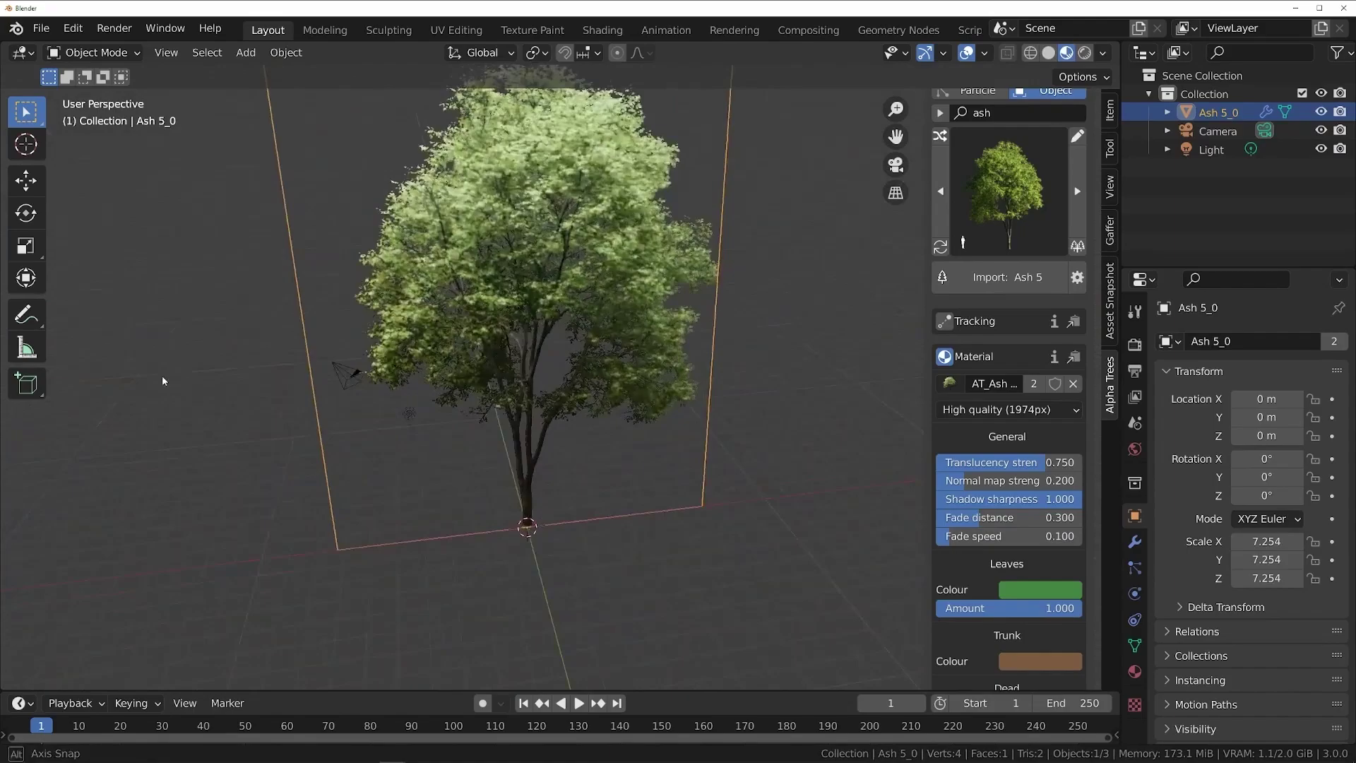
Try other Leaves Colour hues and Snow Amount, return leaves to green, and collapse Material
scroll(742, 485, down, 3)
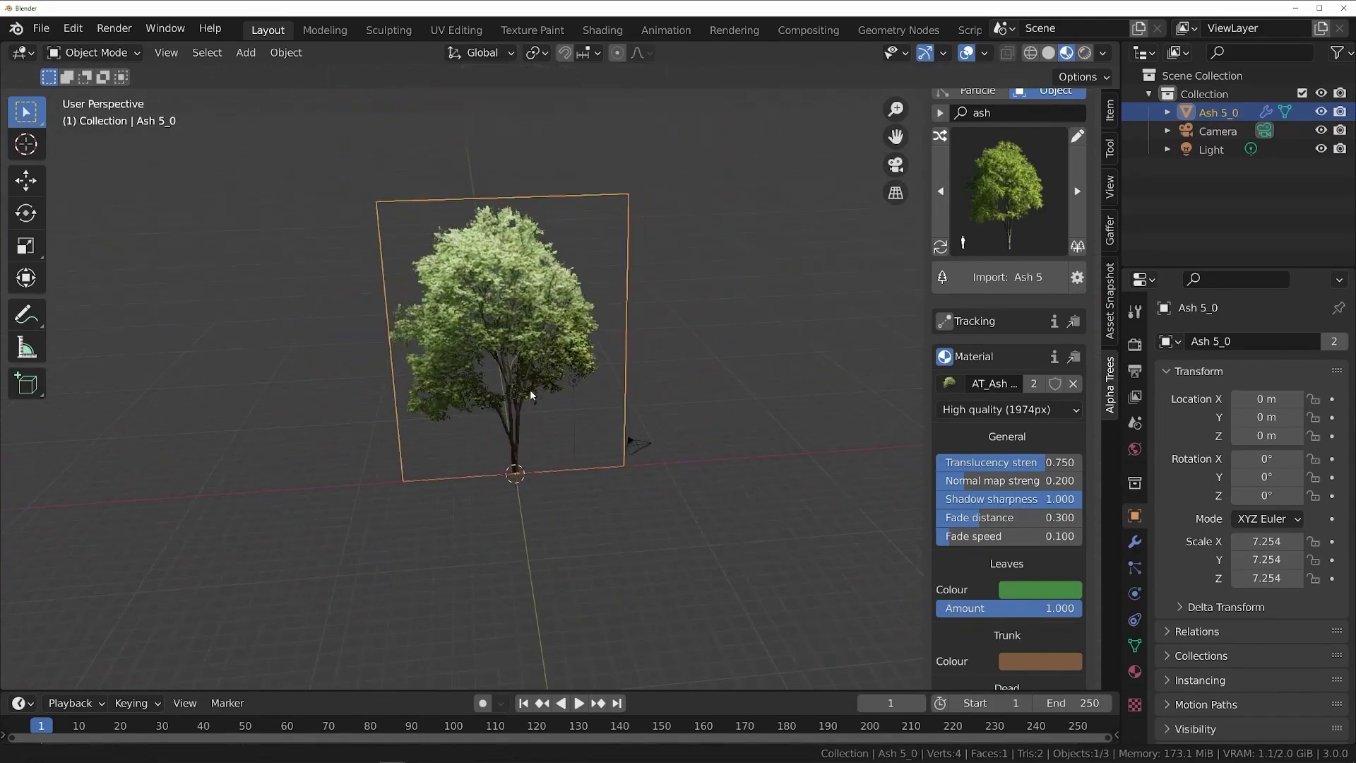
click(1018, 591)
mouse_move(1060, 454)
mouse_down()
mouse_move(1031, 454)
mouse_move(1141, 454)
mouse_move(1060, 454)
mouse_up()
drag(1010, 608, 943, 606)
scroll(986, 592, down, 8)
scroll(989, 606, up, 8)
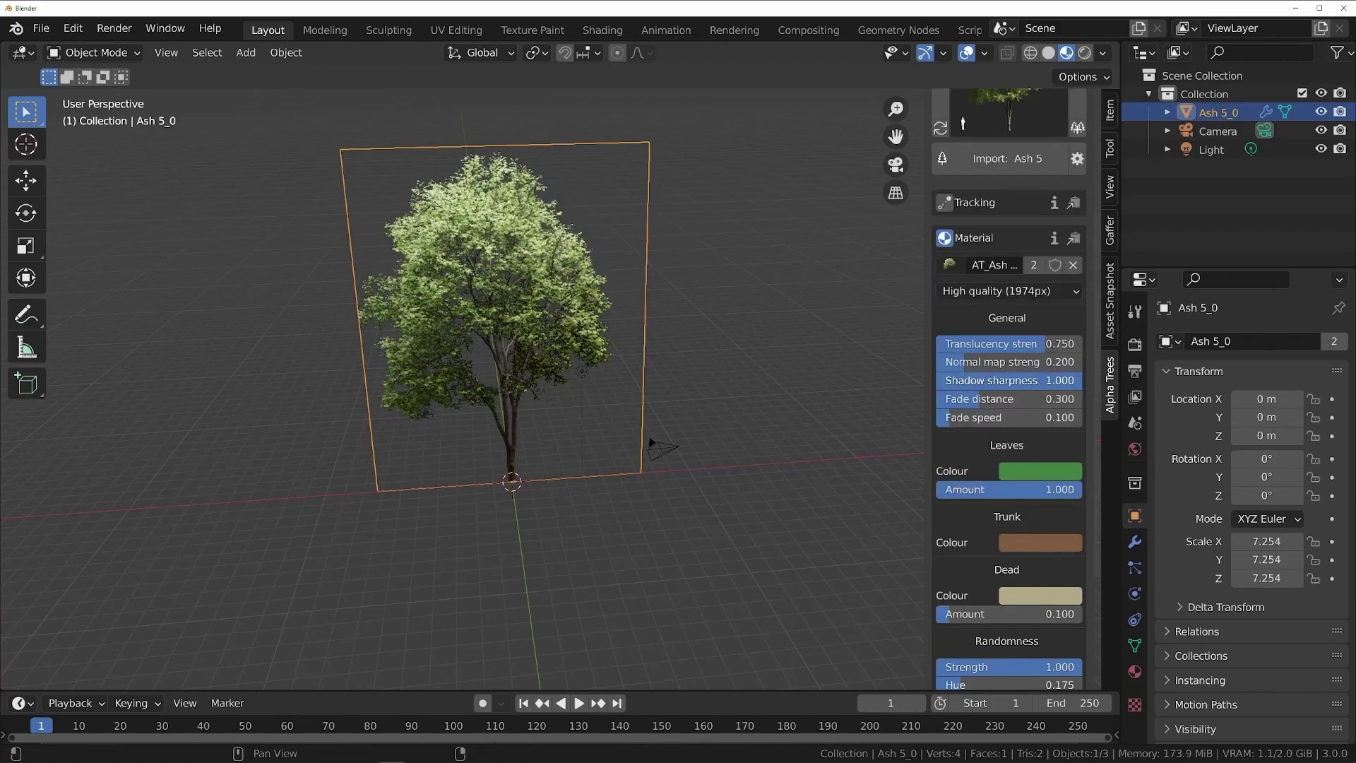
scroll(989, 424, up, 5)
click(953, 424)
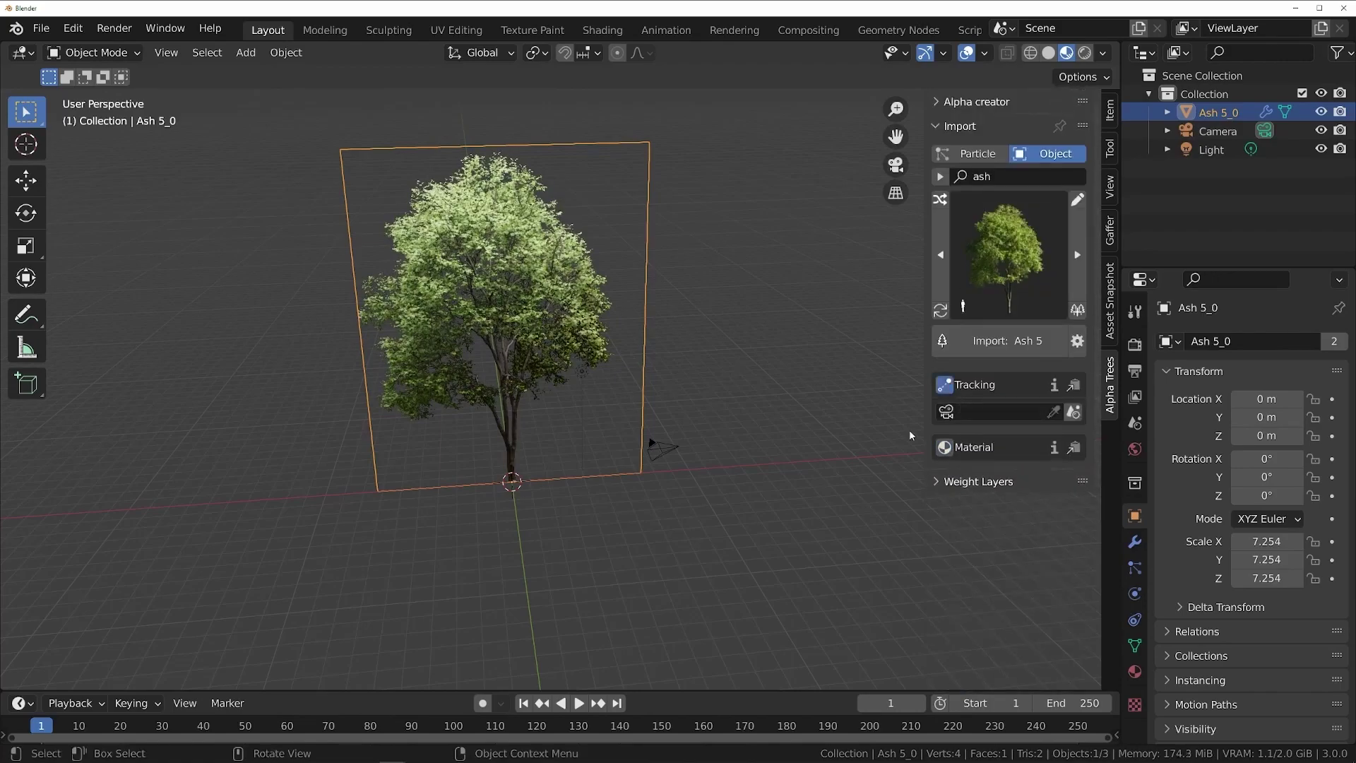
Set the ash to track the Camera and move the camera view toward the tree
click(652, 432)
key(KP_0)
key(shift+grave)
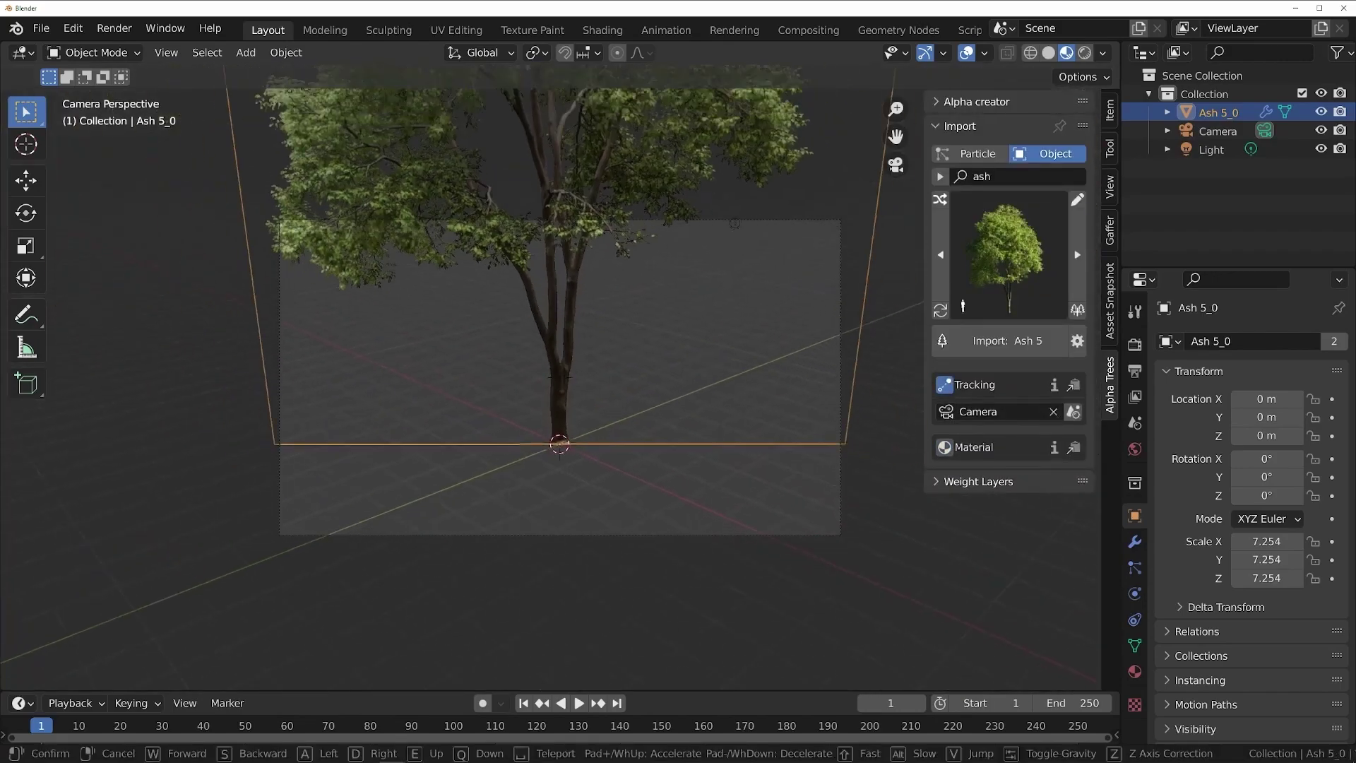
key(Return)
click(1054, 413)
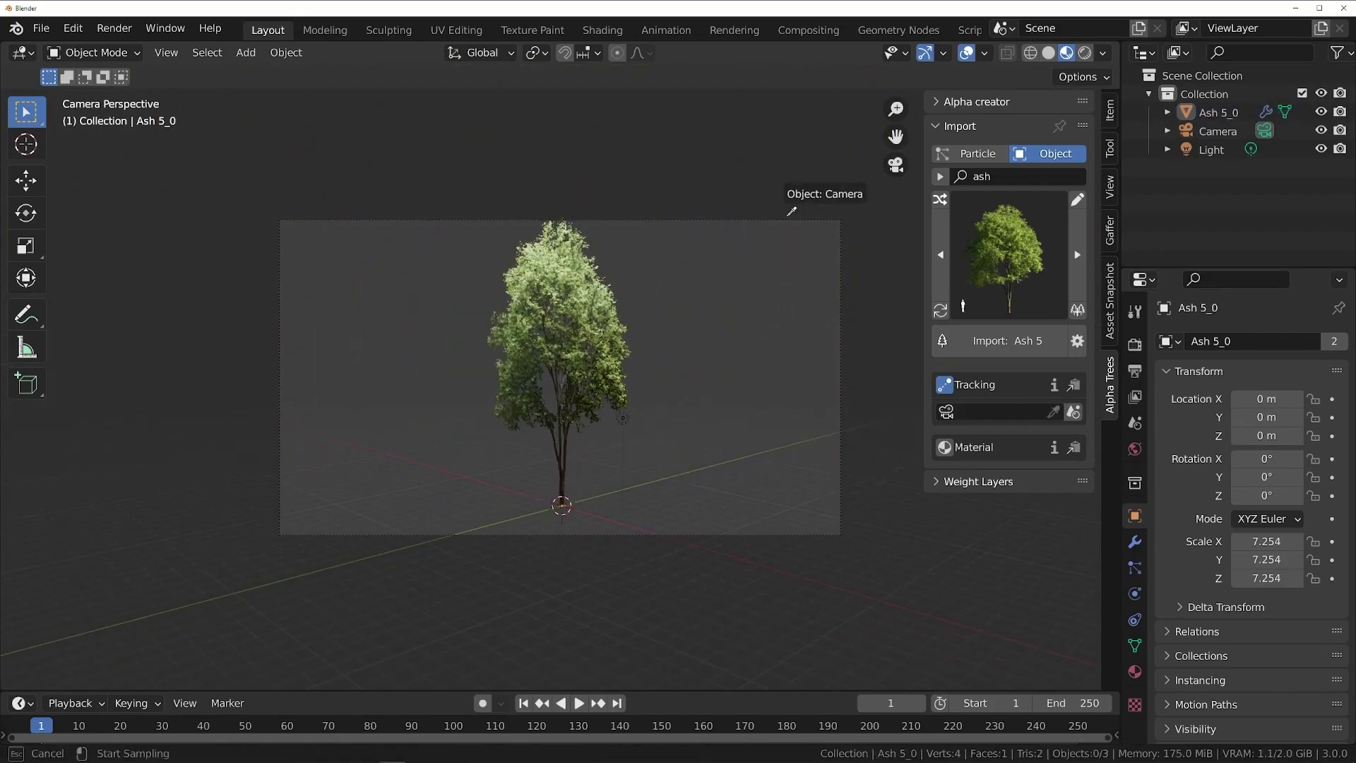
click(792, 210)
key(shift+grave)
key(w)
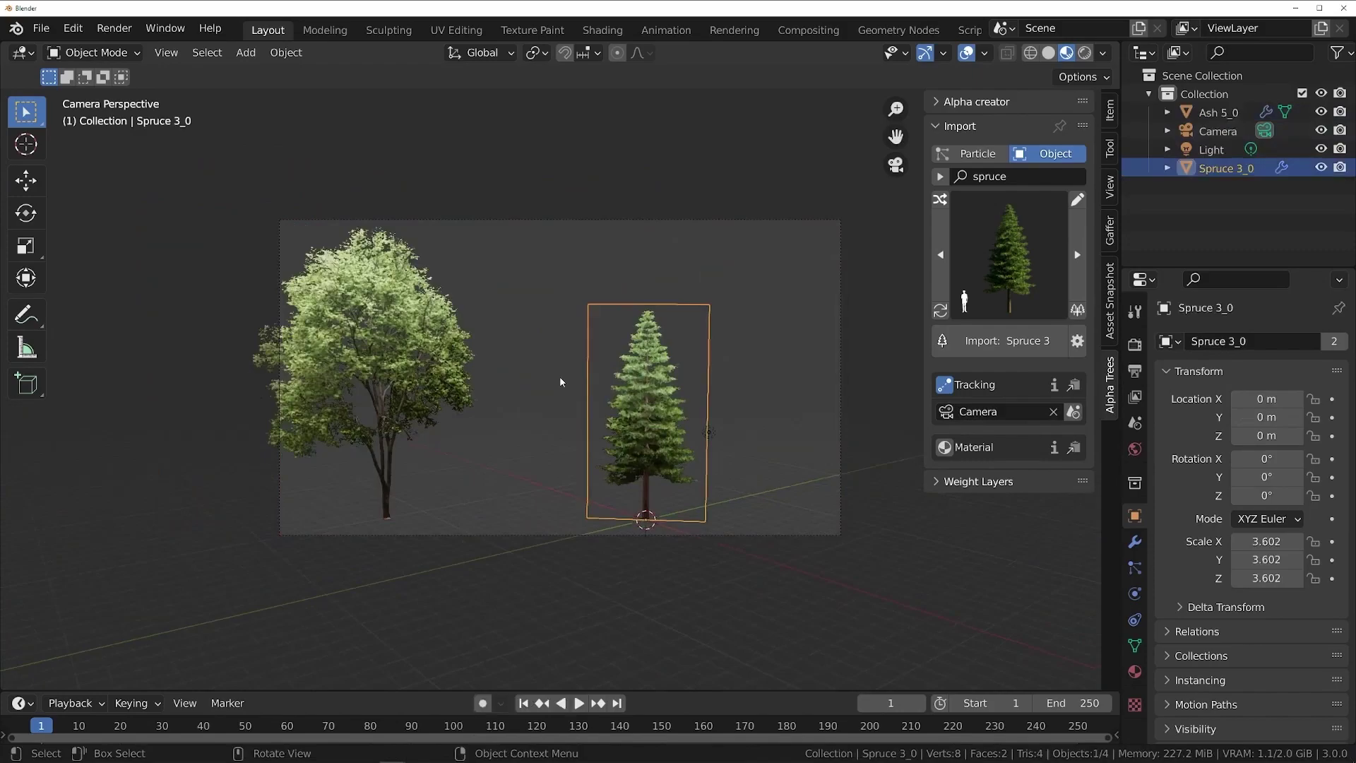
Change the Spruce 3 Leaves Colour to a reddish pink
click(975, 447)
scroll(1011, 494, down, 5)
click(1040, 531)
drag(1056, 394, 1021, 394)
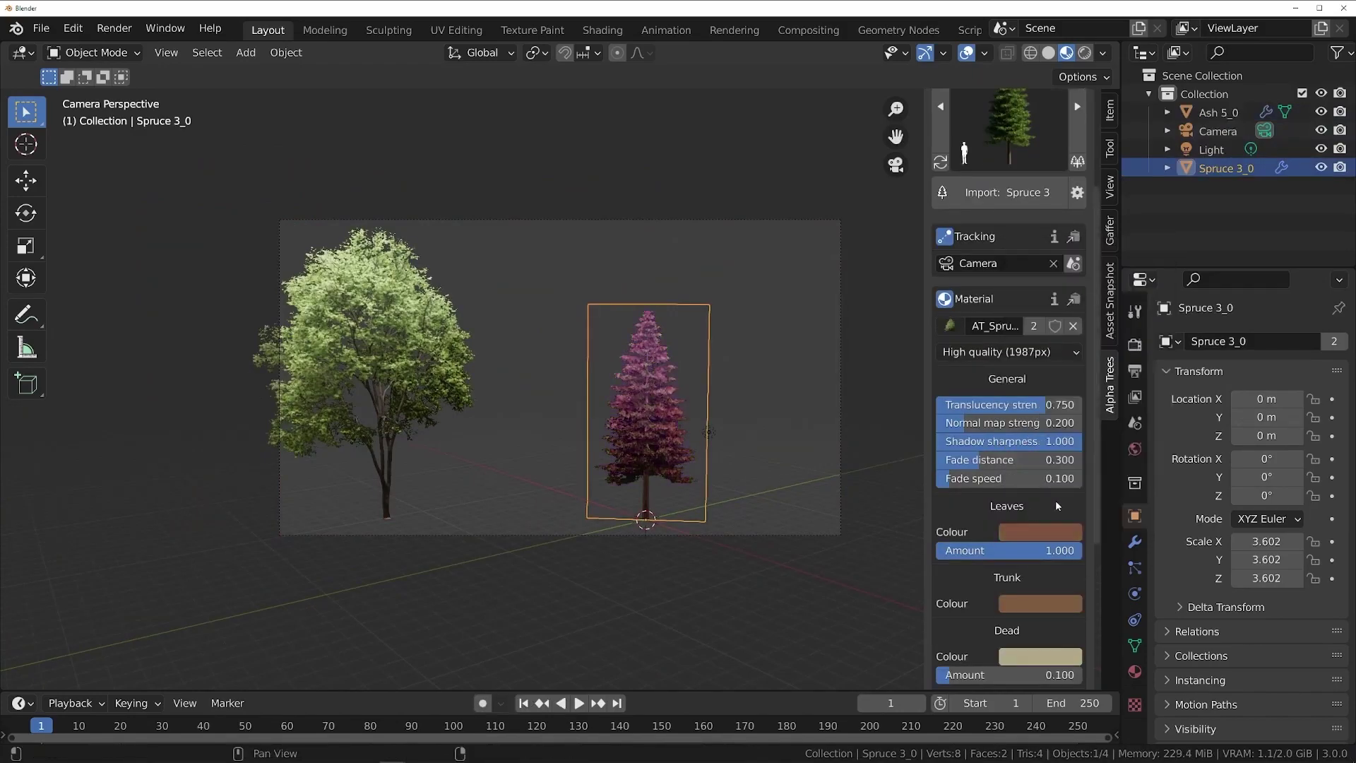
Copy the spruce material settings to AT_Ash 5_0, then select both trees
click(950, 326)
click(1032, 680)
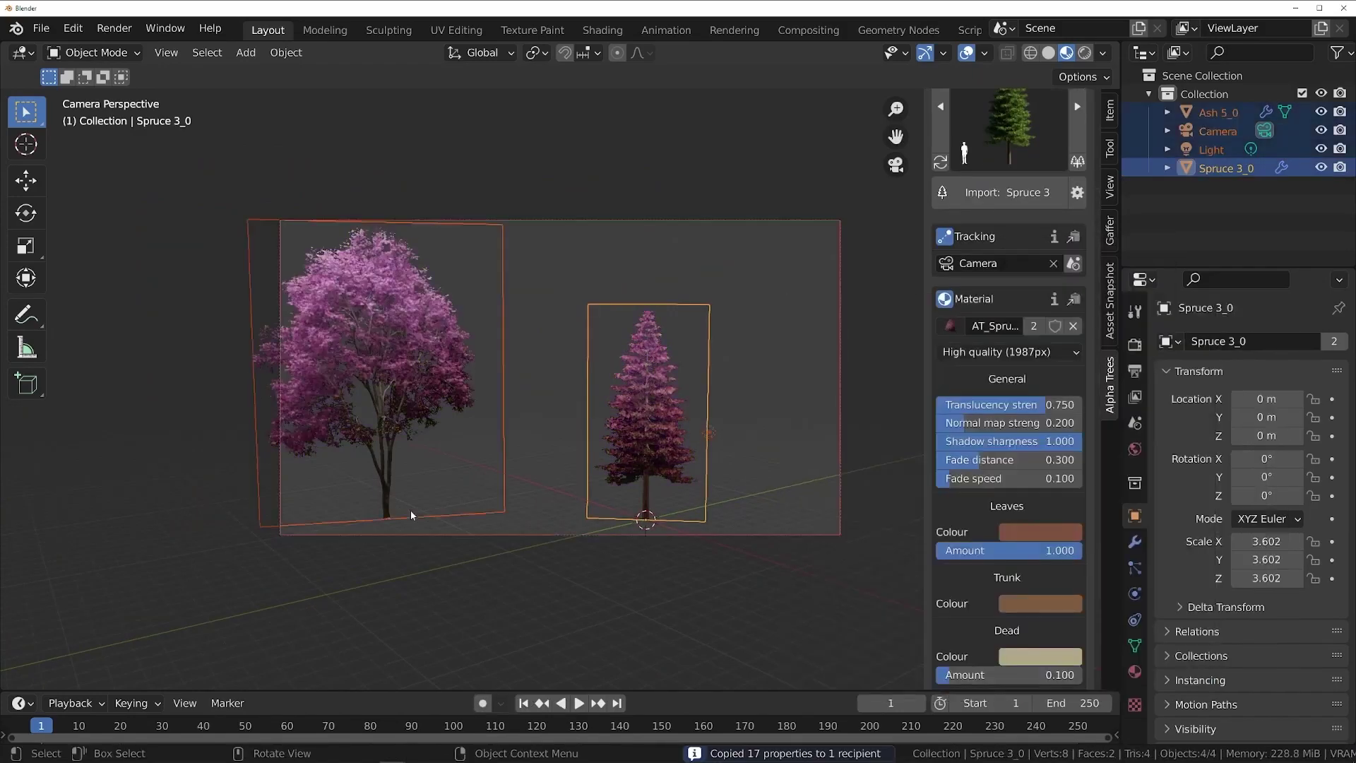
click(410, 516)
key(a)
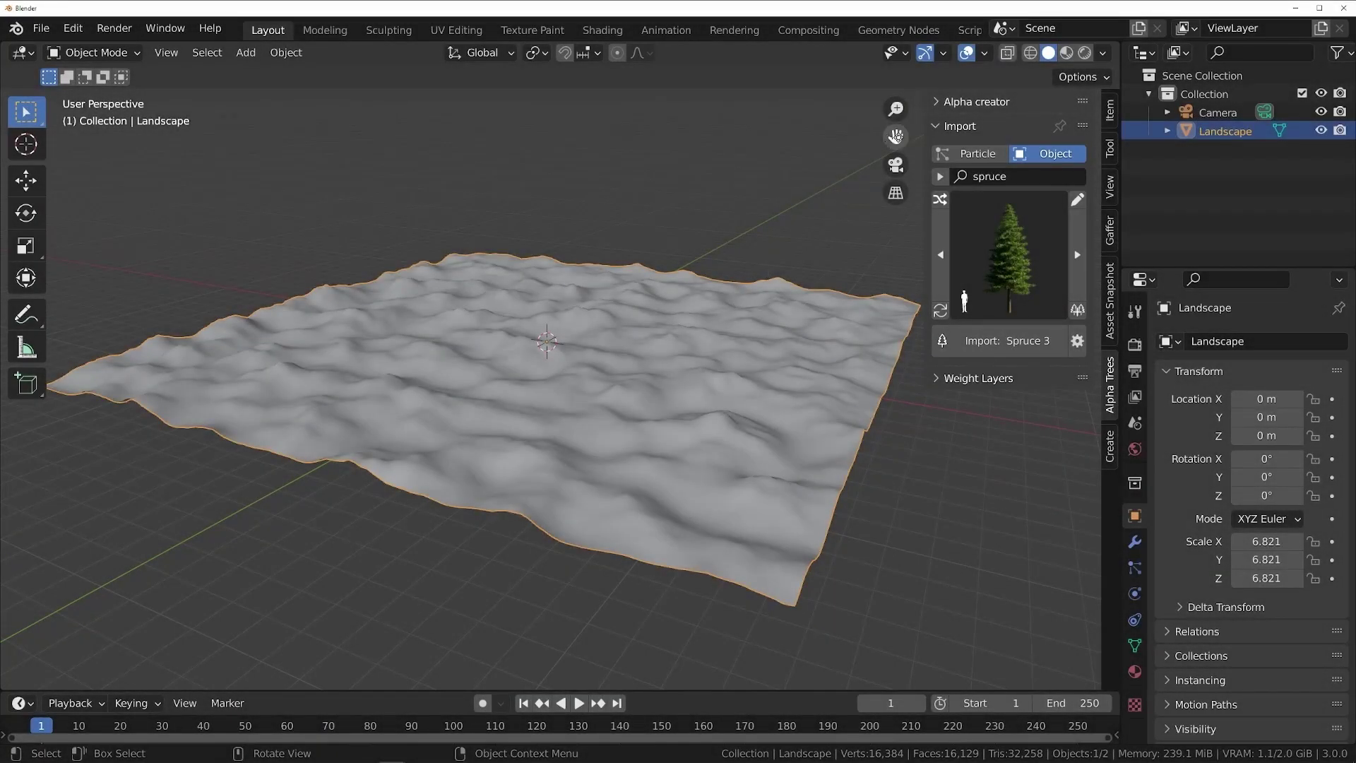
Switch import to particles and add a Landscape biome at density 59.563, scale 3.713
click(997, 155)
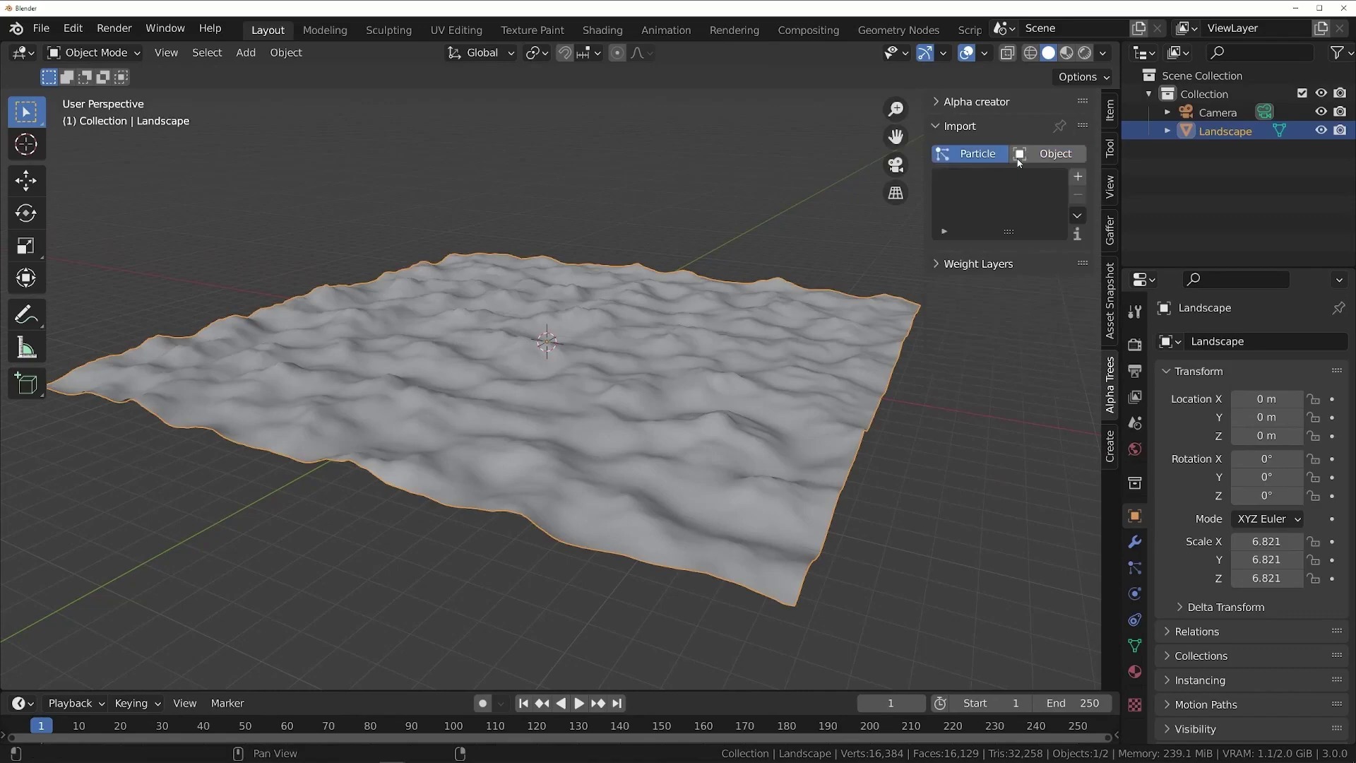
click(1078, 178)
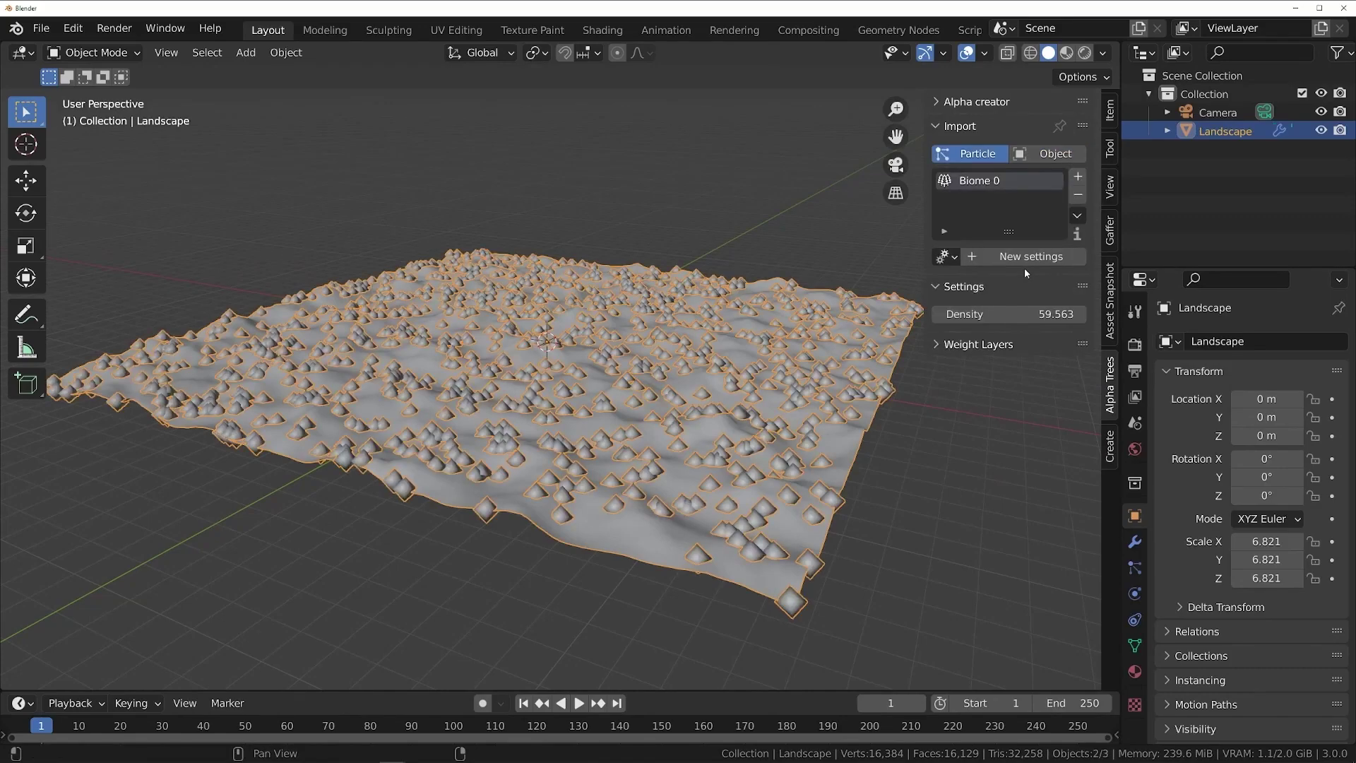
mouse_move(1002, 314)
mouse_down()
mouse_move(1025, 314)
mouse_move(975, 314)
mouse_move(1026, 314)
mouse_move(993, 316)
mouse_up()
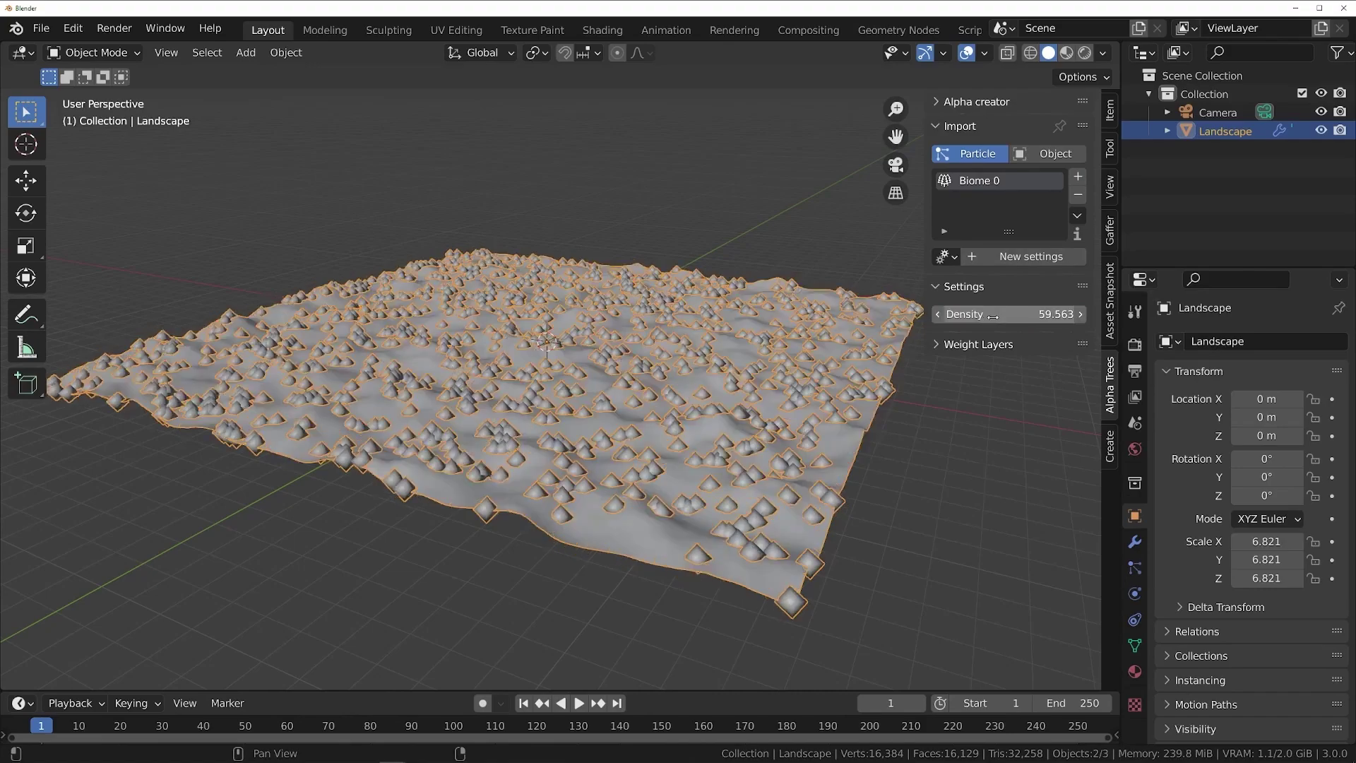
click(1016, 255)
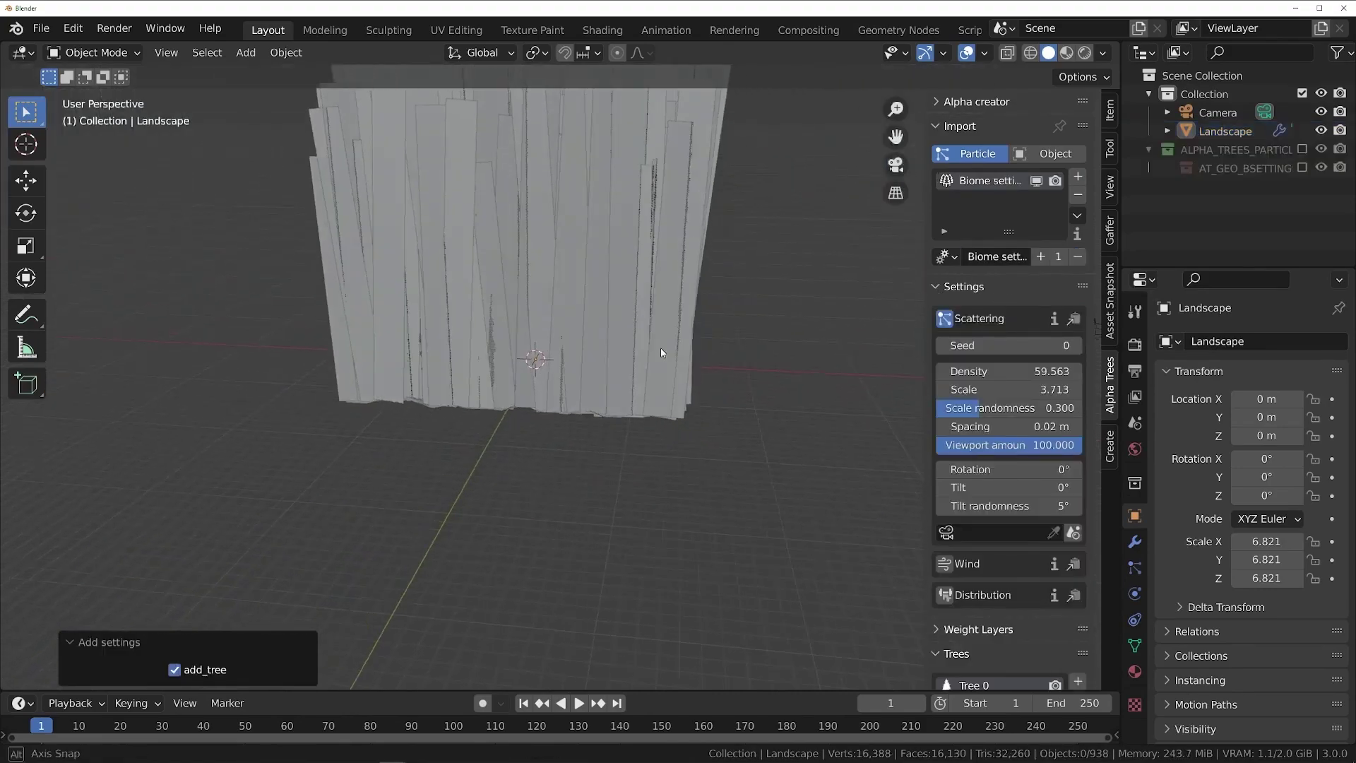
Set tree scale to 0.653 and apply the Landscape's scale so it reads 1.000
drag(1010, 389, 950, 389)
click(614, 473)
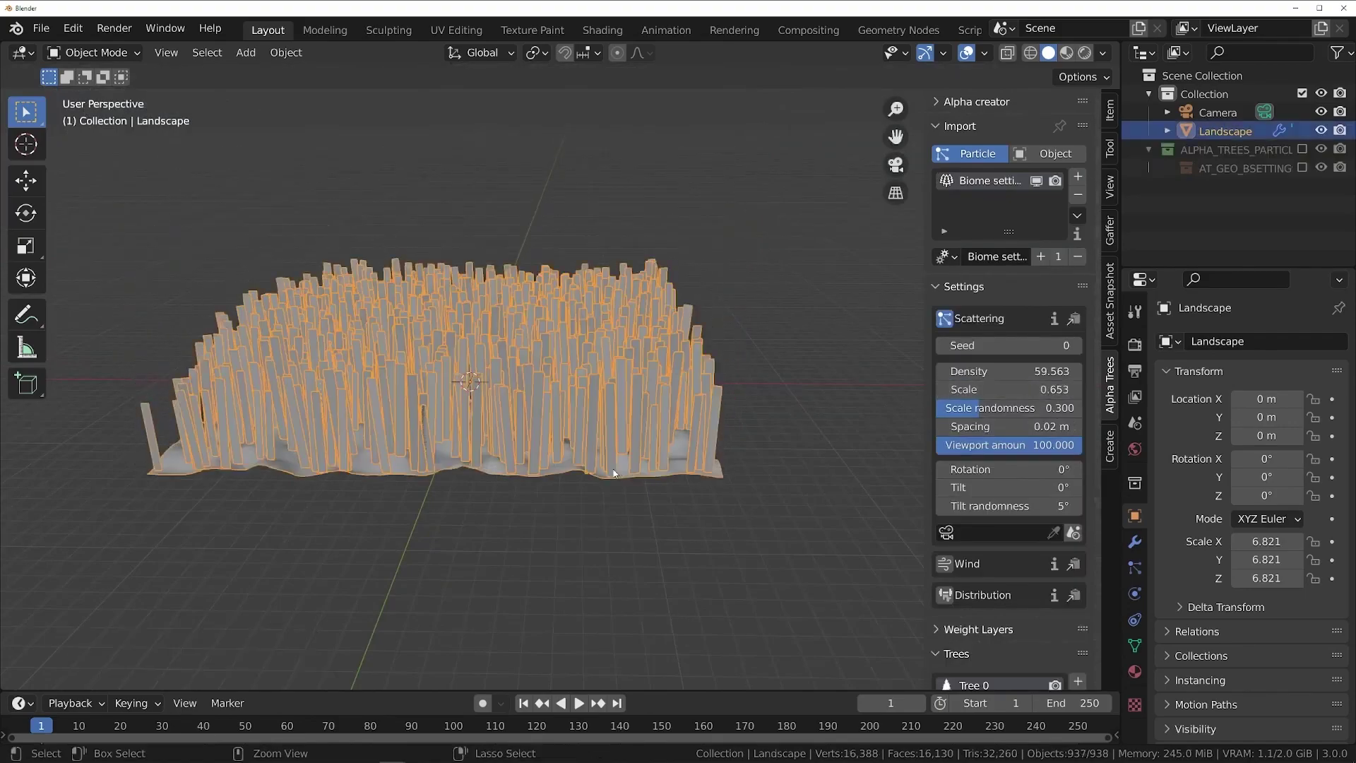
key(ctrl+a)
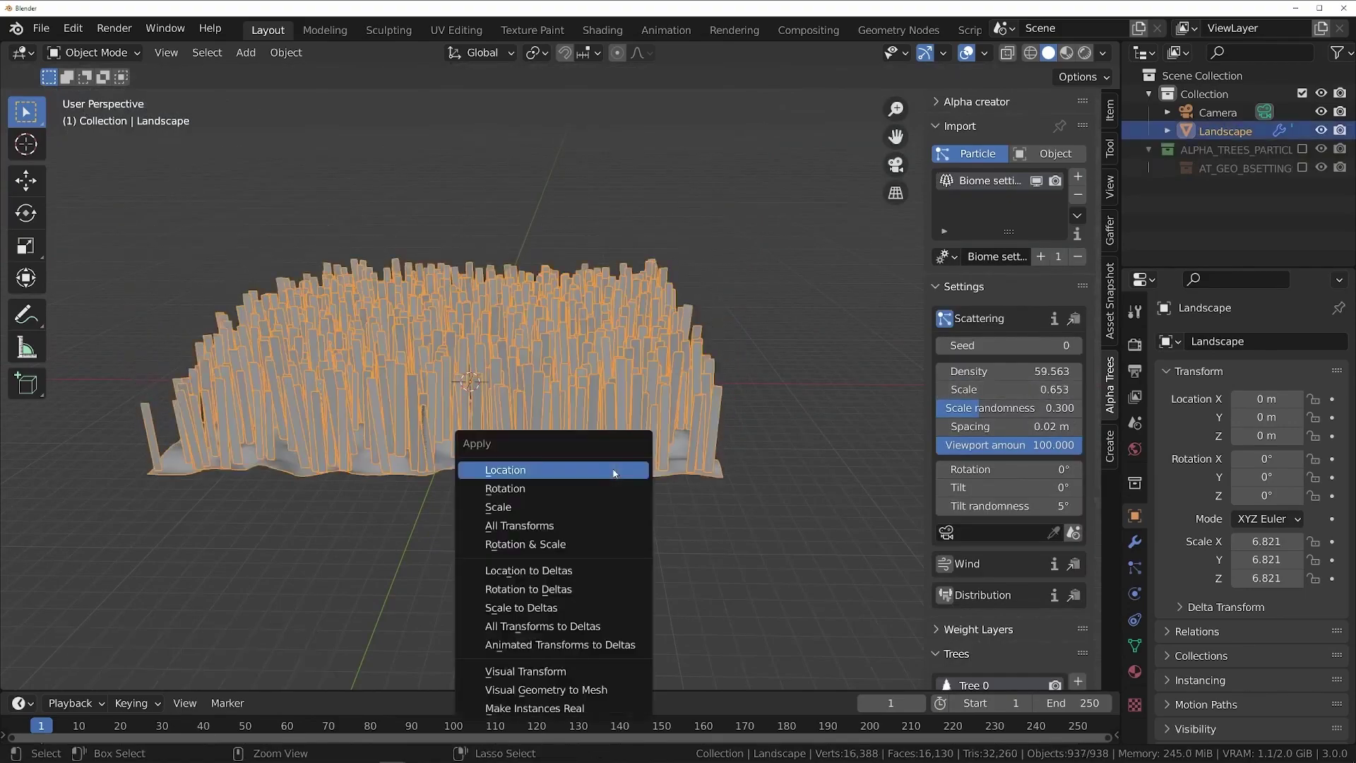
click(590, 508)
scroll(490, 452, up, 4)
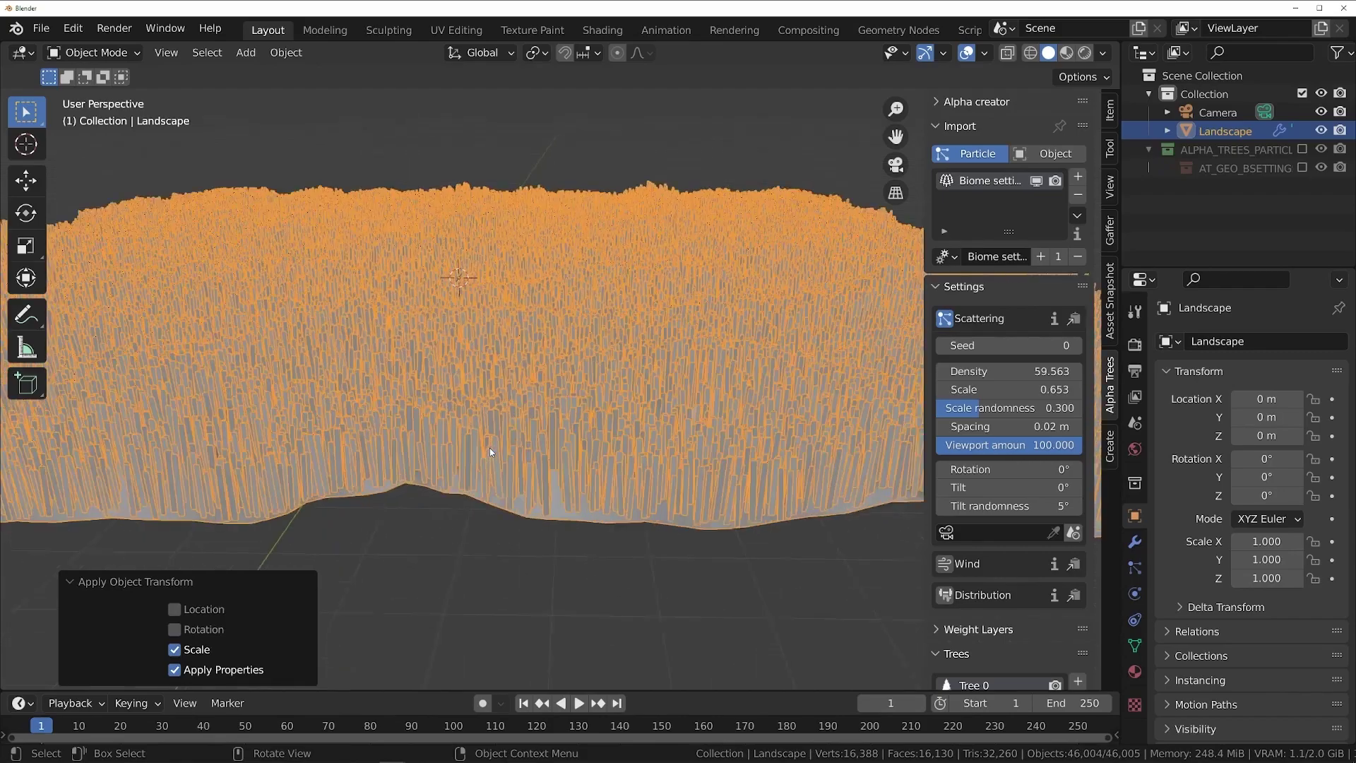
key(alt+a)
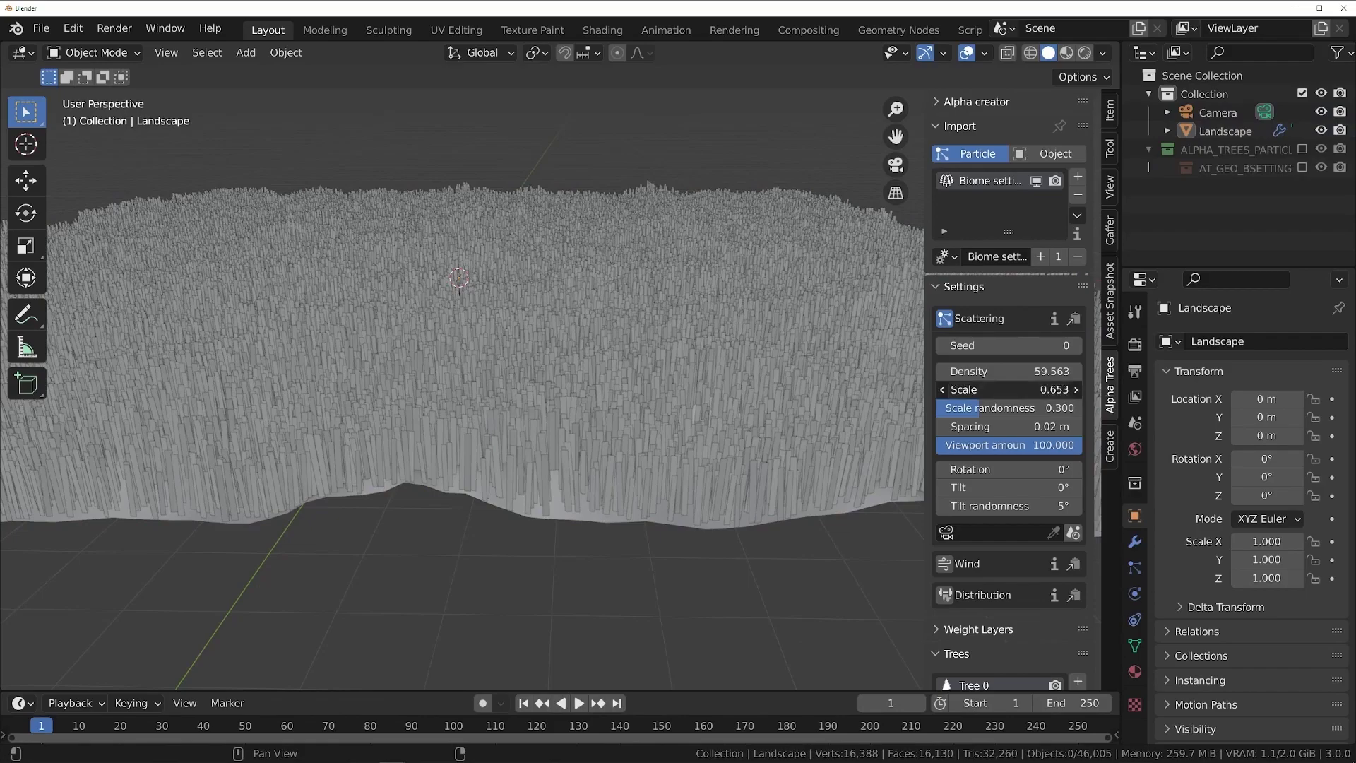
Keep tree scale at 0.653 and lower Scattering Density to 4.063 for a sparse forest
mouse_move(1010, 389)
mouse_down()
mouse_move(939, 389)
mouse_move(1066, 390)
mouse_move(1004, 390)
mouse_up()
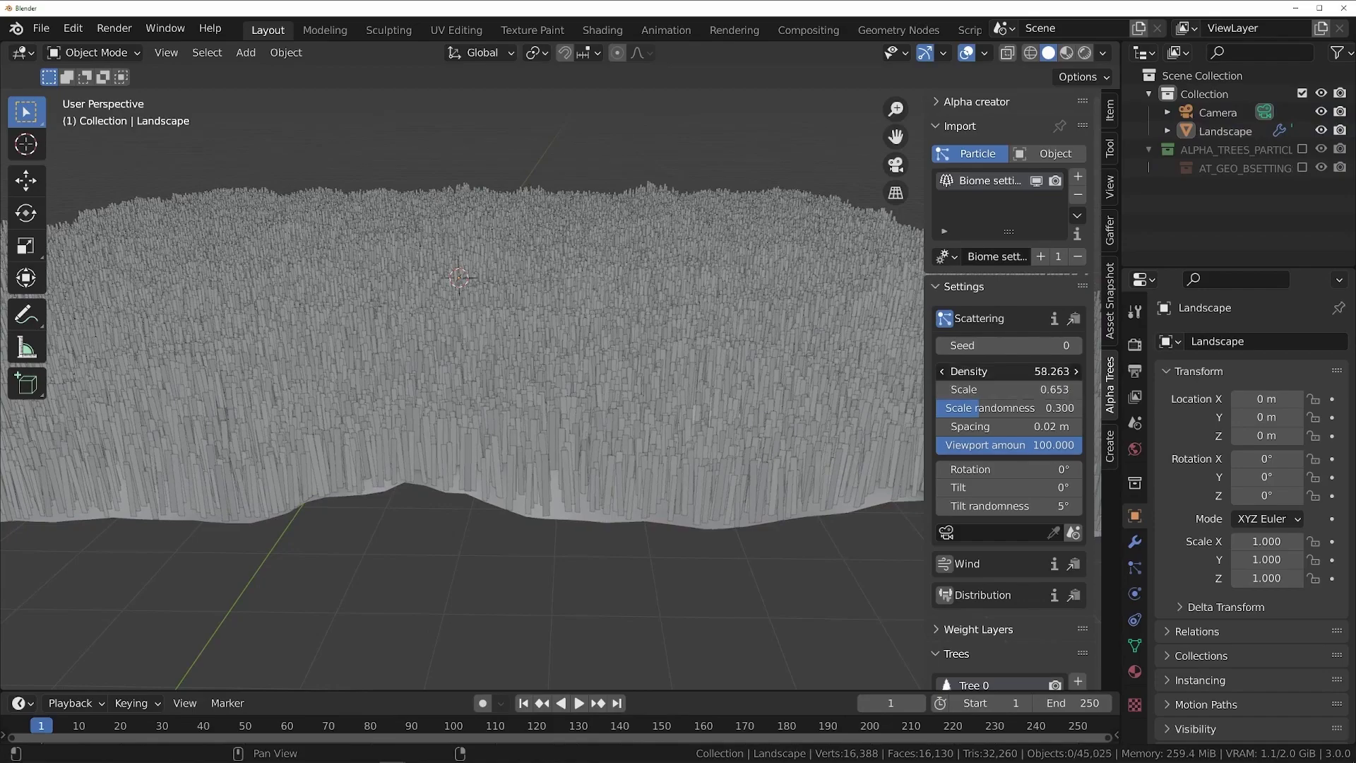
drag(1010, 370, 989, 371)
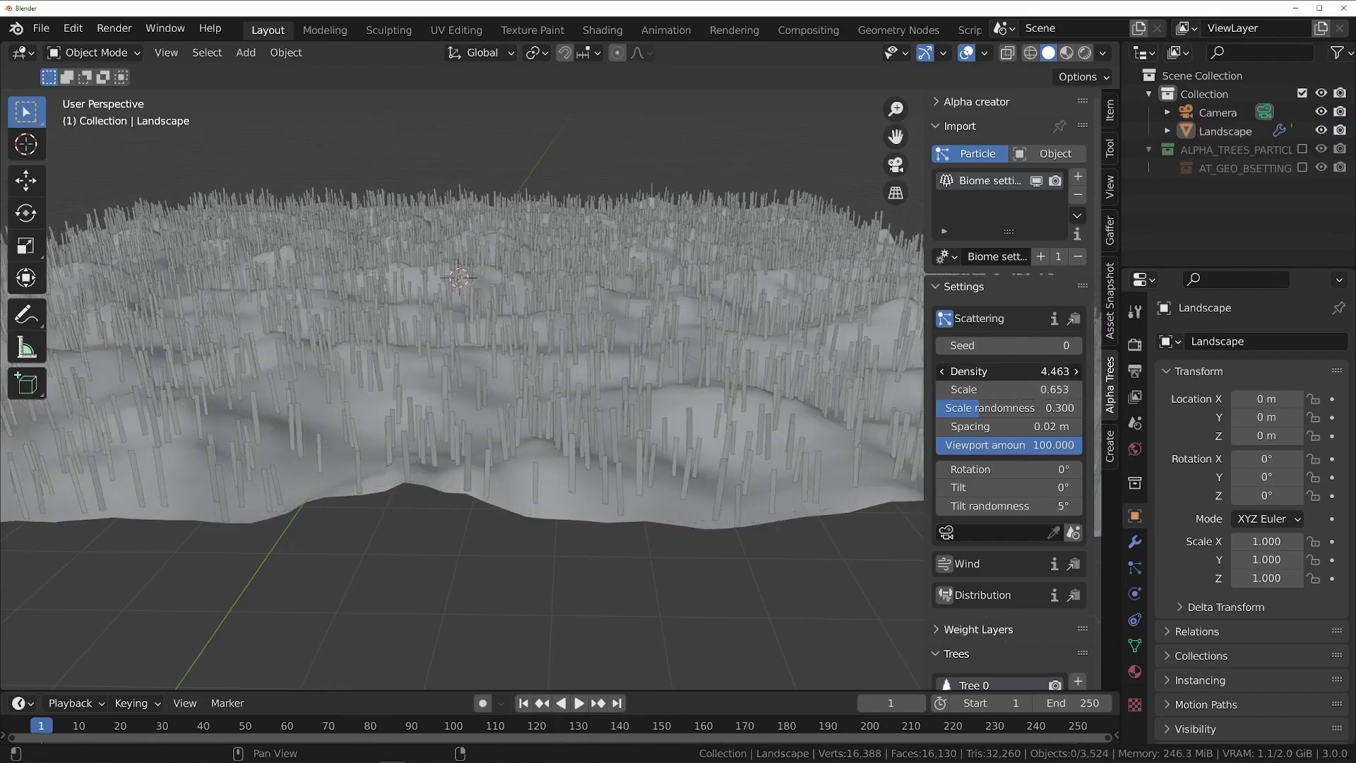
middle_drag(727, 417, 703, 418)
scroll(994, 485, down, 6)
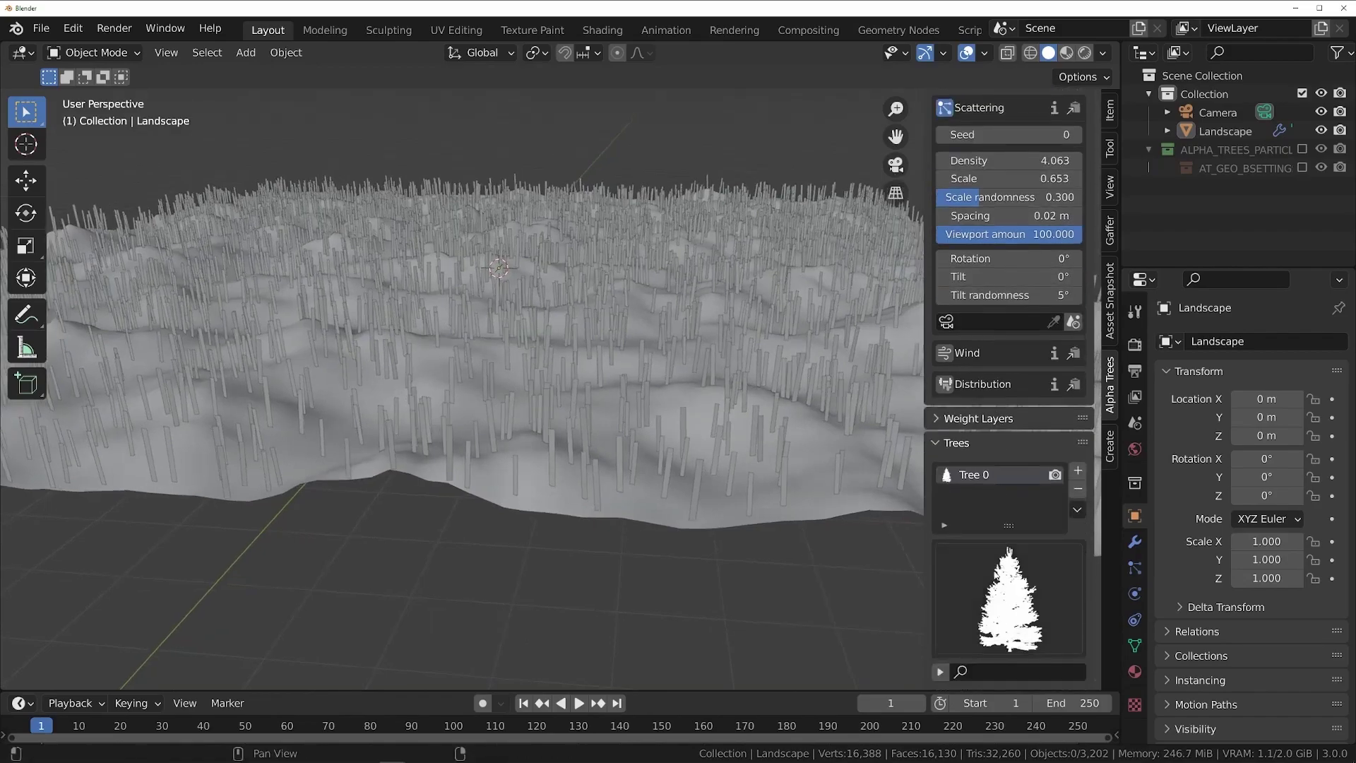
Scatter Spruce 1 on the landscape, add Spruce 2 and 3, and tilt the trees 3.4°
click(996, 573)
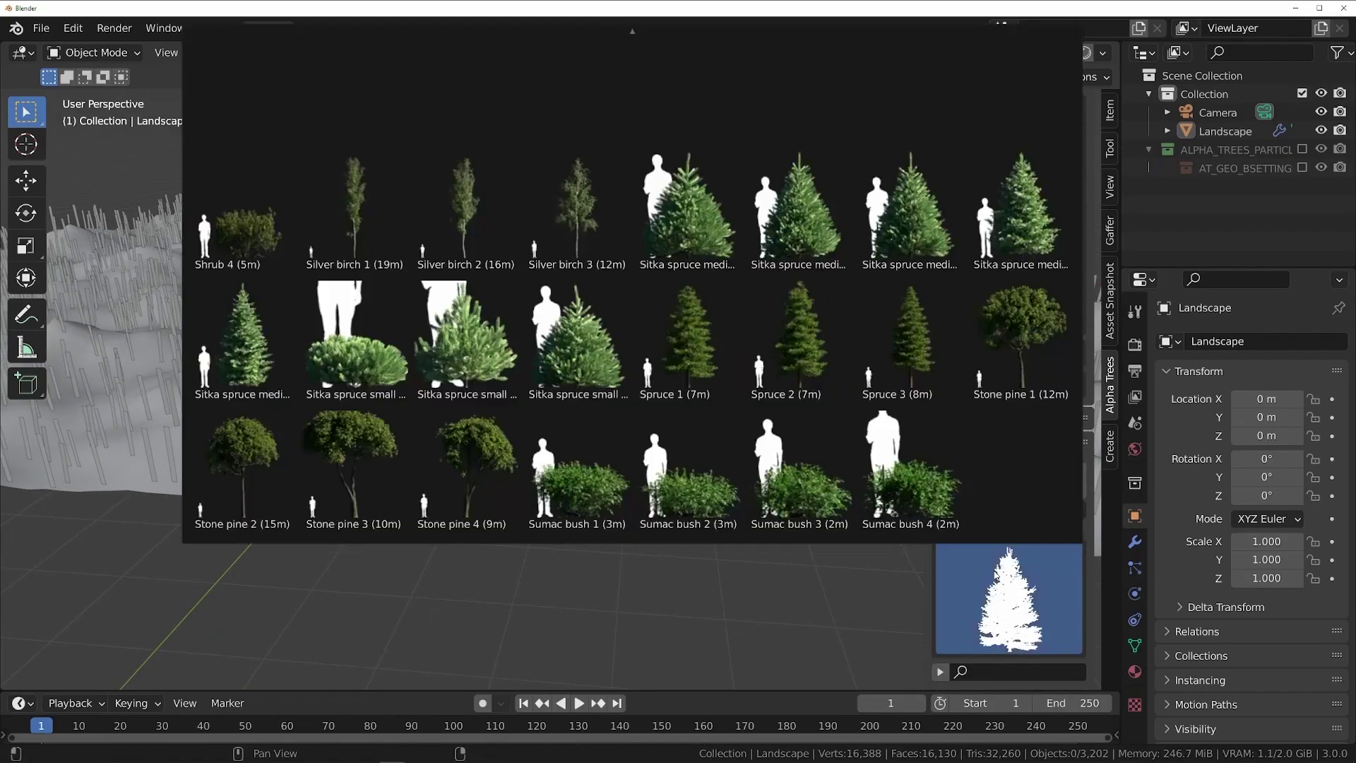
click(703, 374)
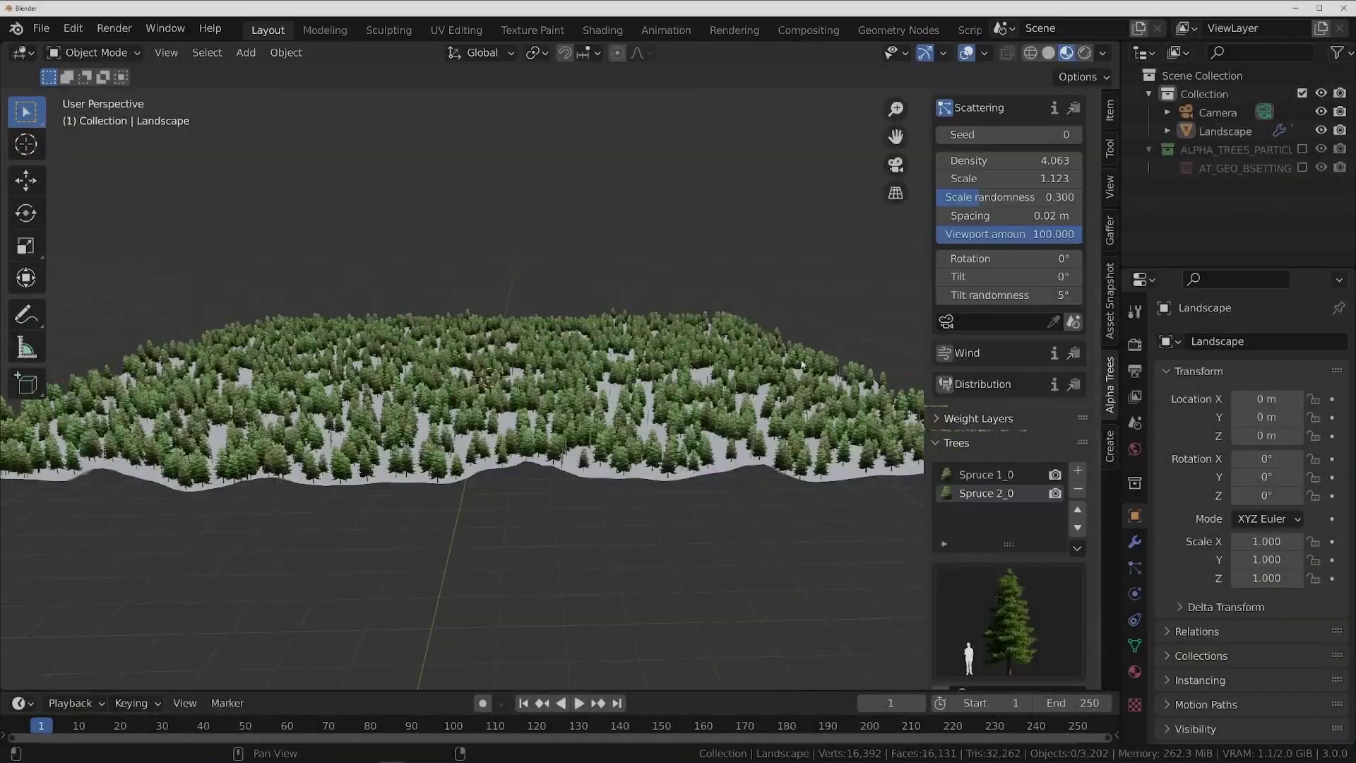
click(1010, 614)
click(902, 402)
drag(1010, 276, 1024, 277)
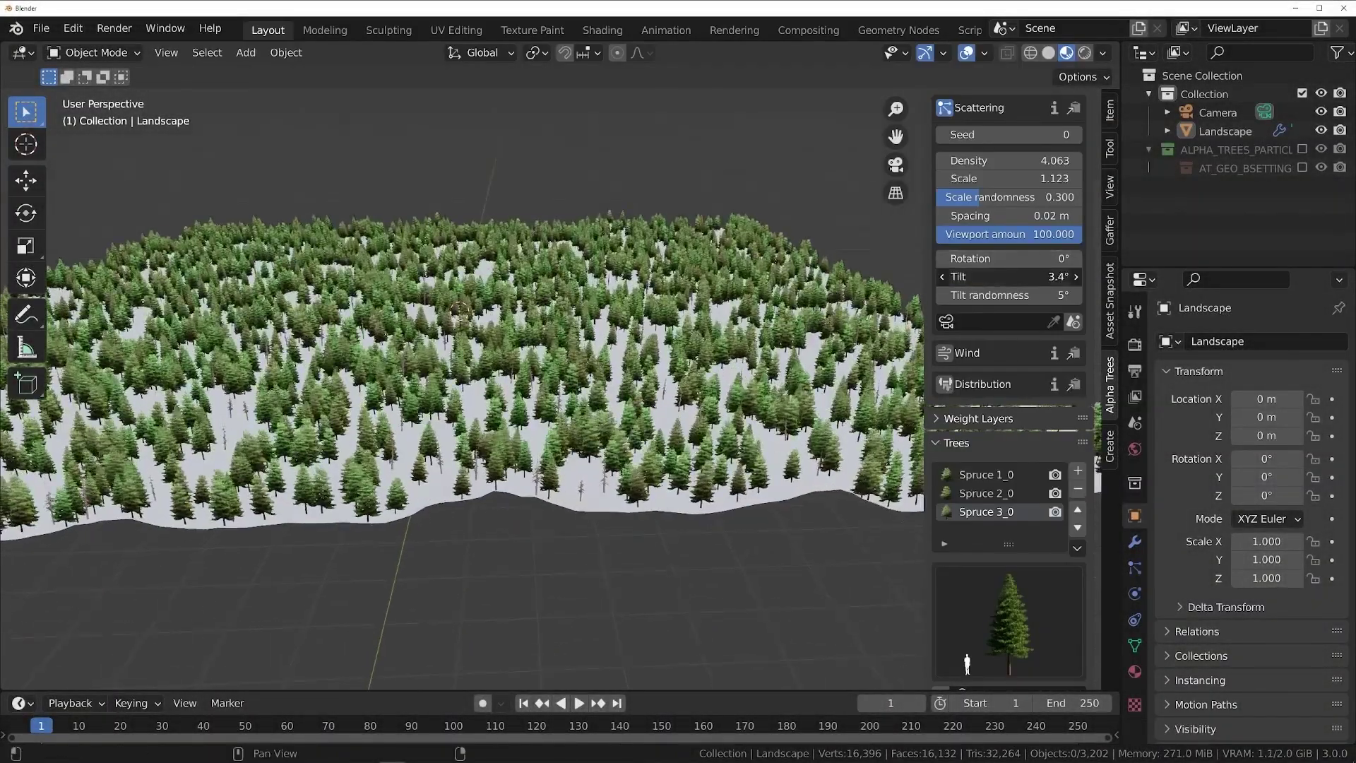
scroll(993, 359, down, 8)
middle_drag(537, 452, 587, 473)
scroll(985, 299, up, 10)
Create another scattering setting and bring up its tree preset gallery
click(989, 293)
scroll(994, 527, down, 5)
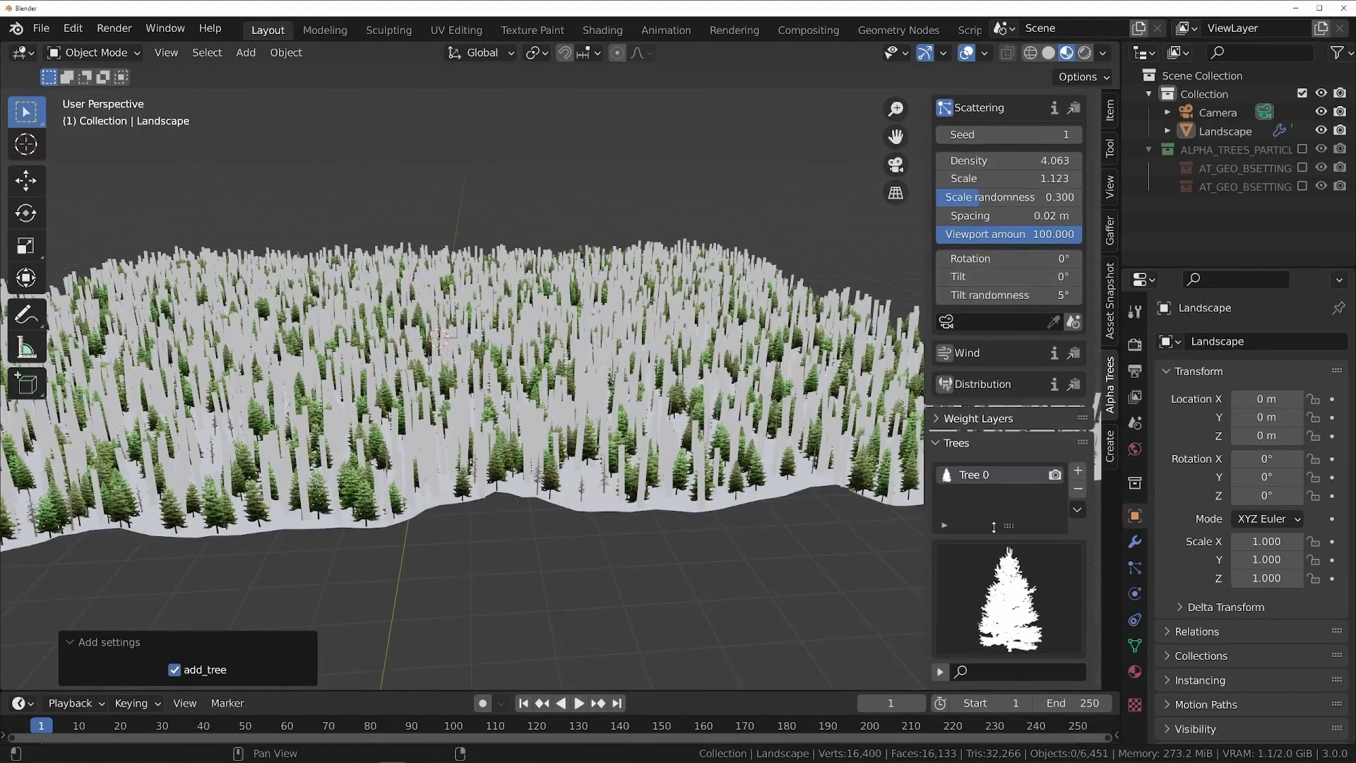
click(996, 586)
scroll(952, 495, down, 10)
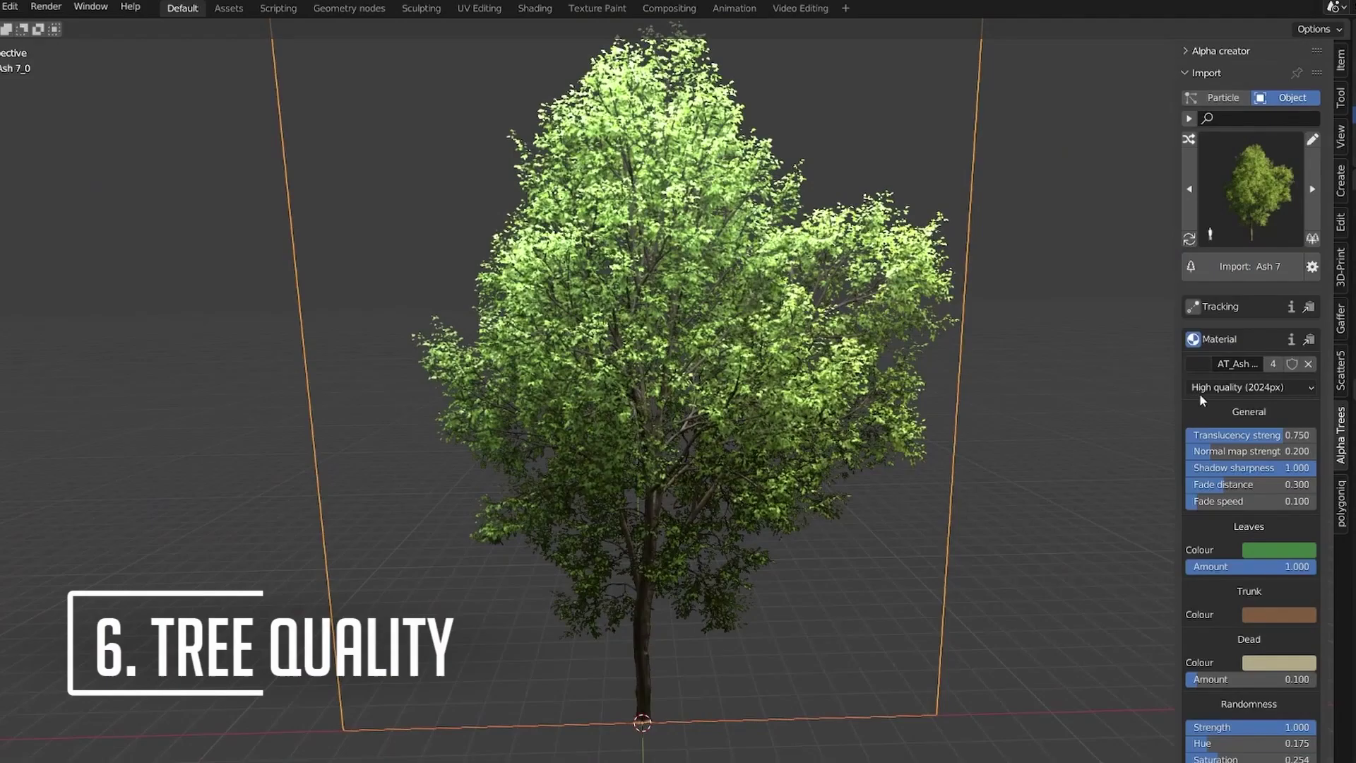
Compare the trees at Medium, Low and High (2024px) Material quality, cycling between them
click(1230, 387)
click(1243, 424)
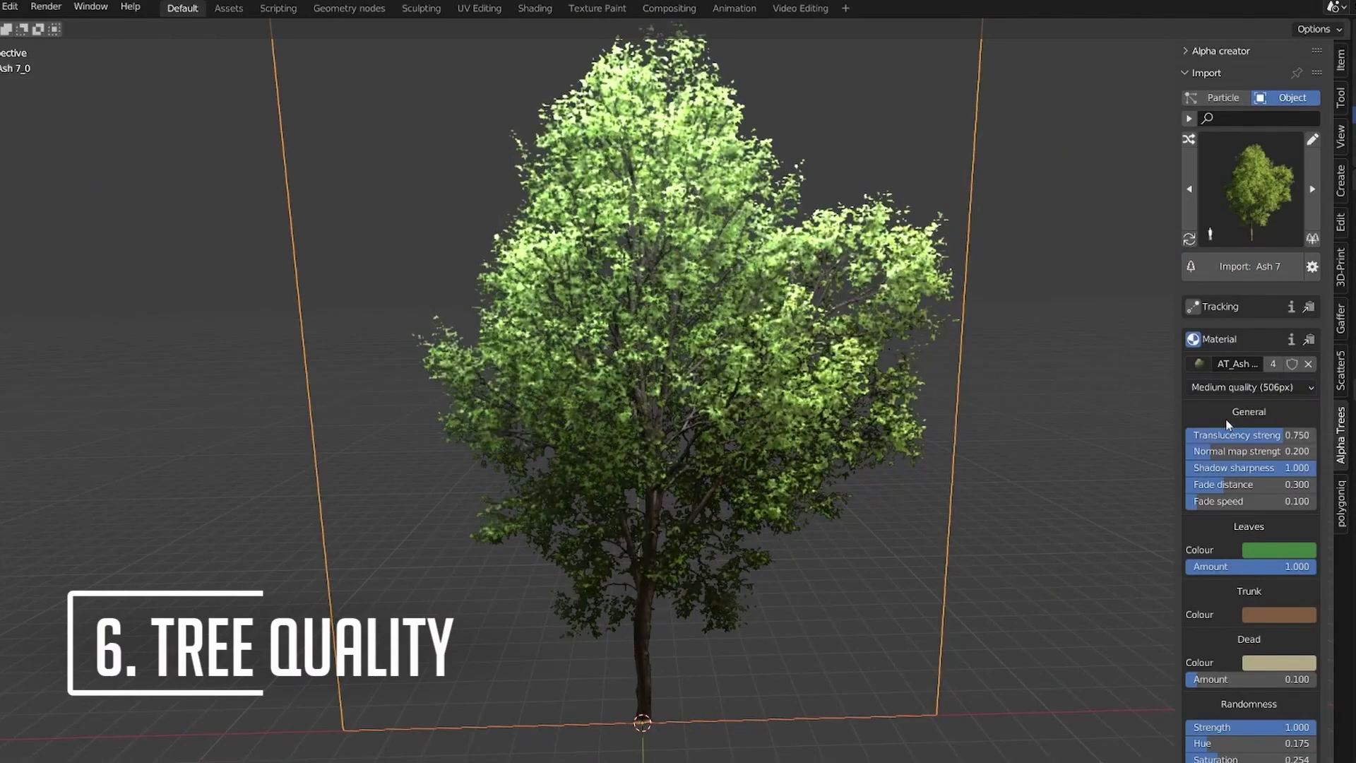
click(1243, 387)
click(1231, 443)
click(1243, 388)
click(1240, 406)
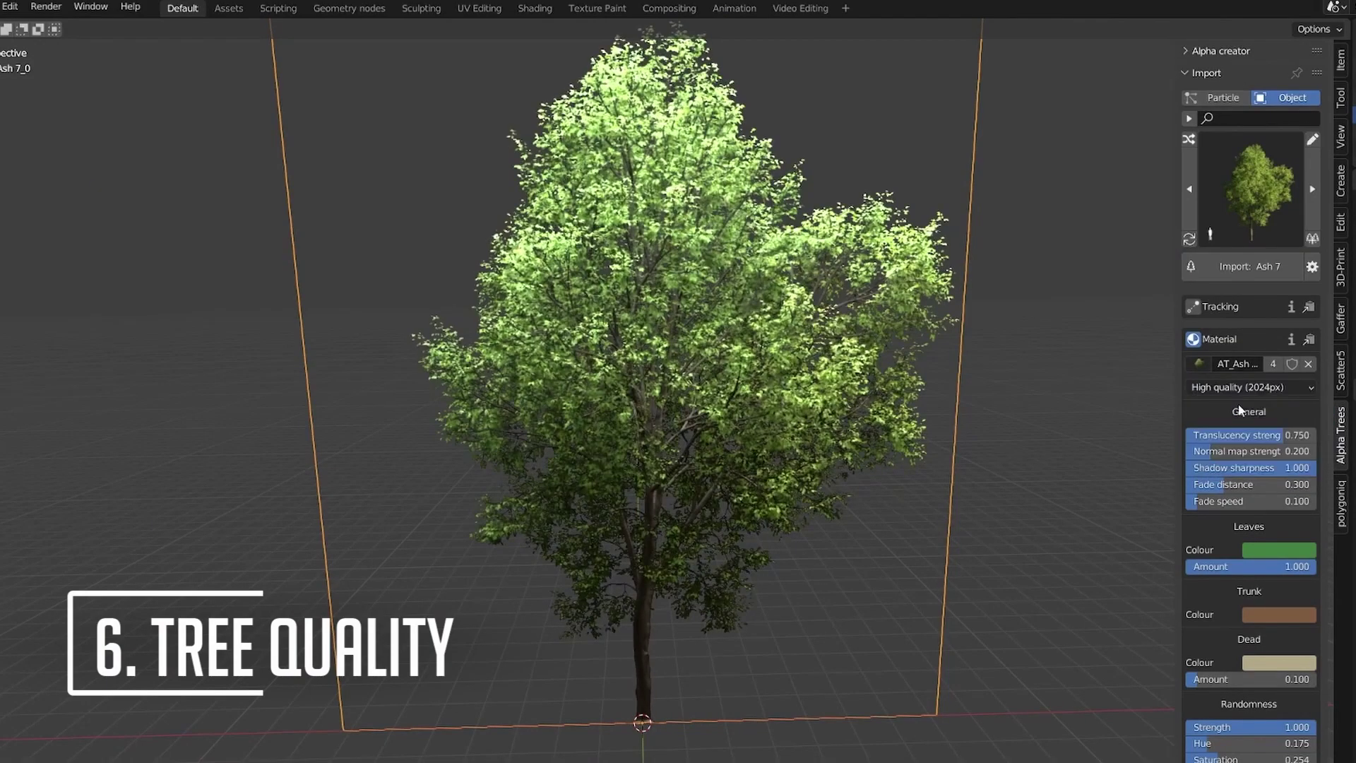
scroll(832, 278, up, 8)
scroll(832, 278, up, 2)
click(1242, 422)
click(1243, 387)
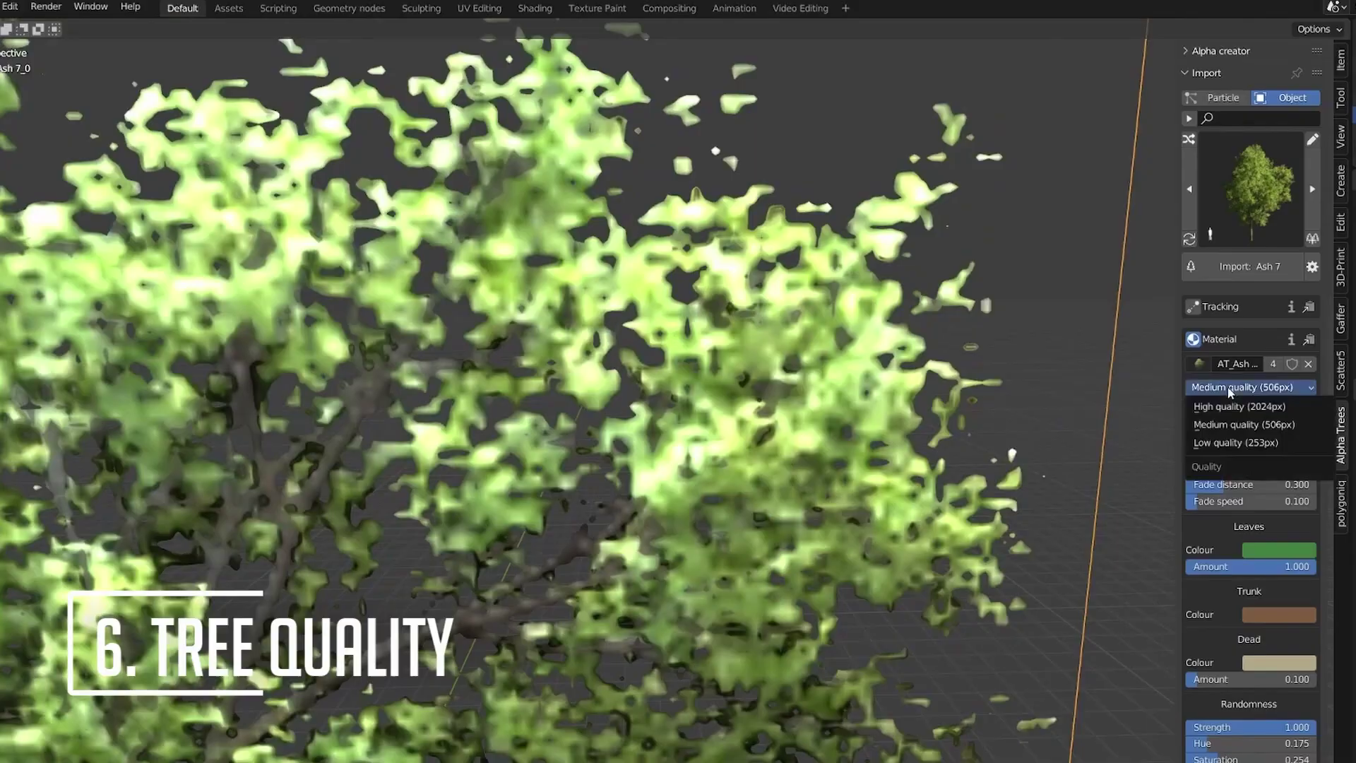
click(1231, 442)
click(1243, 387)
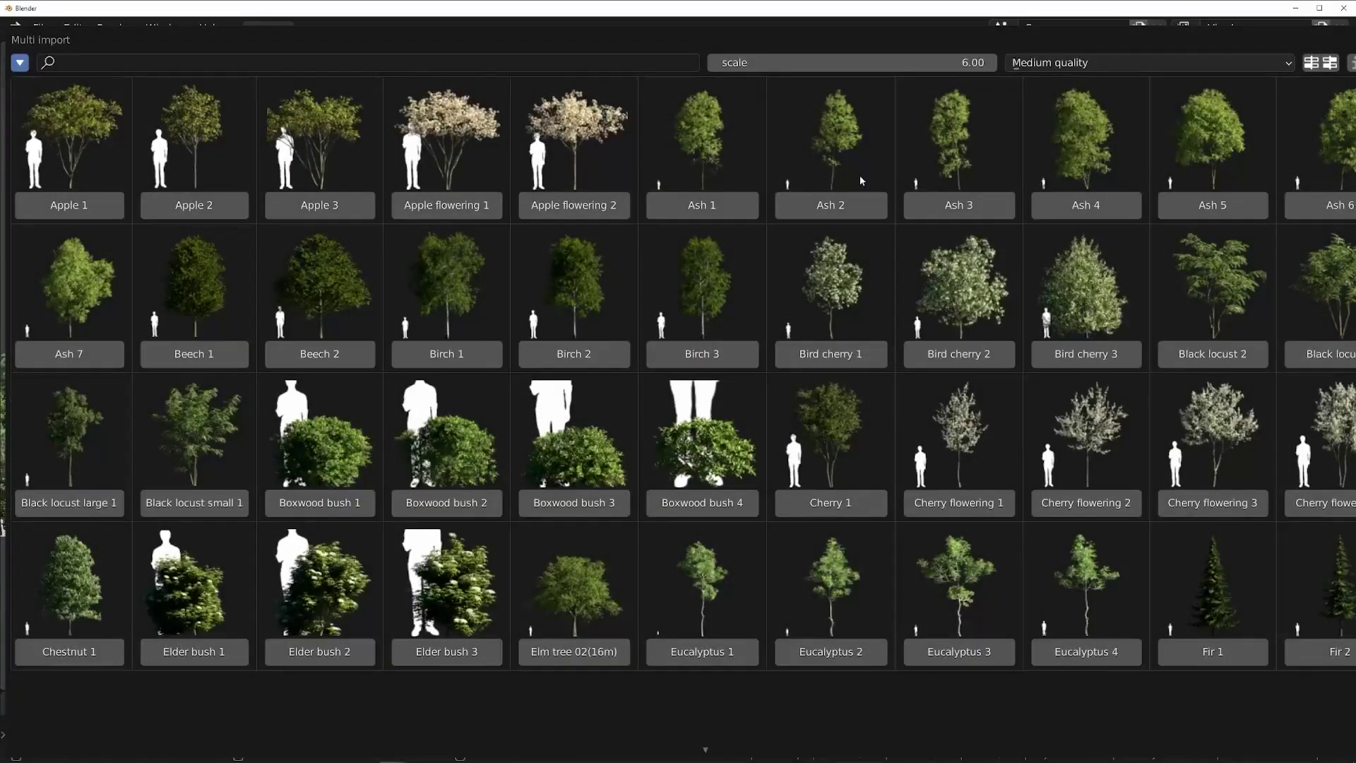
Search the tree library for 'shrub' and import Boxwood bushes 1–4 as undergrowth
click(538, 61)
text(shrub)
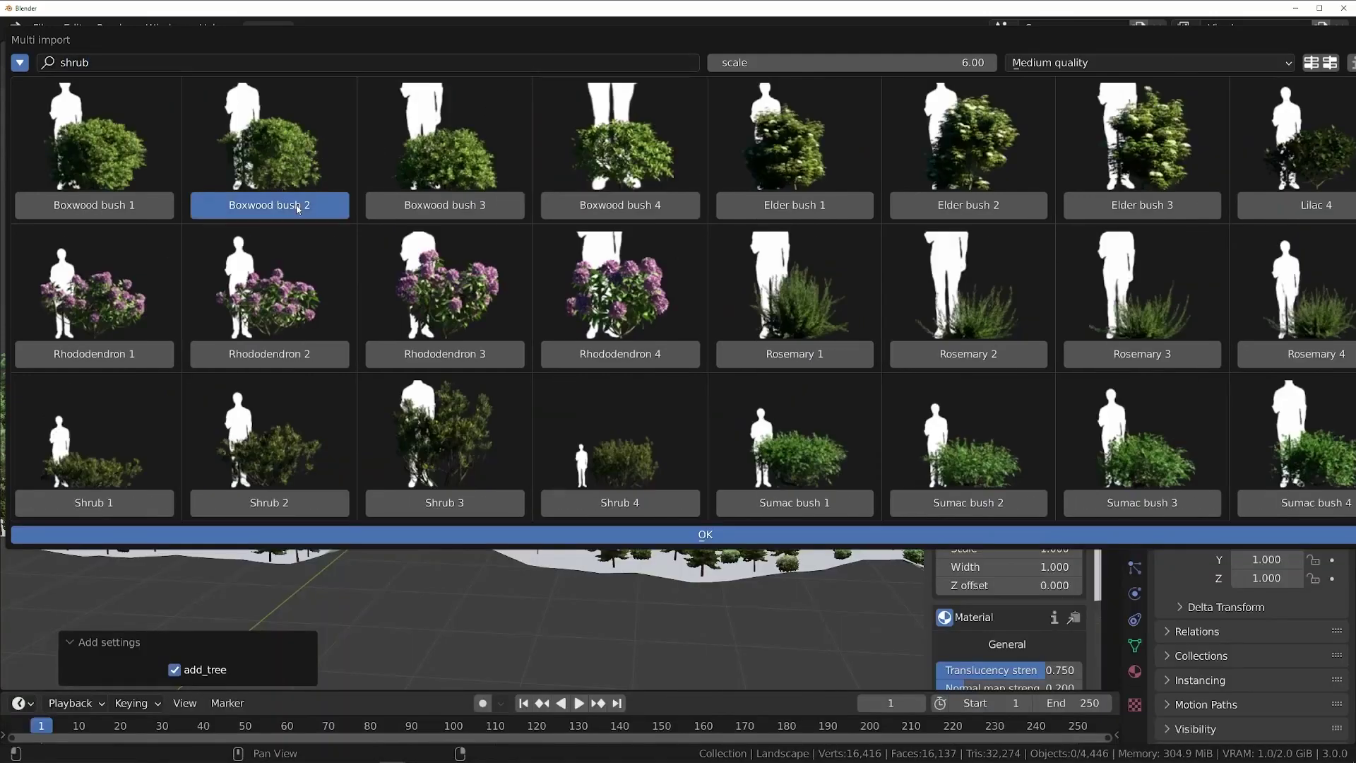
click(740, 537)
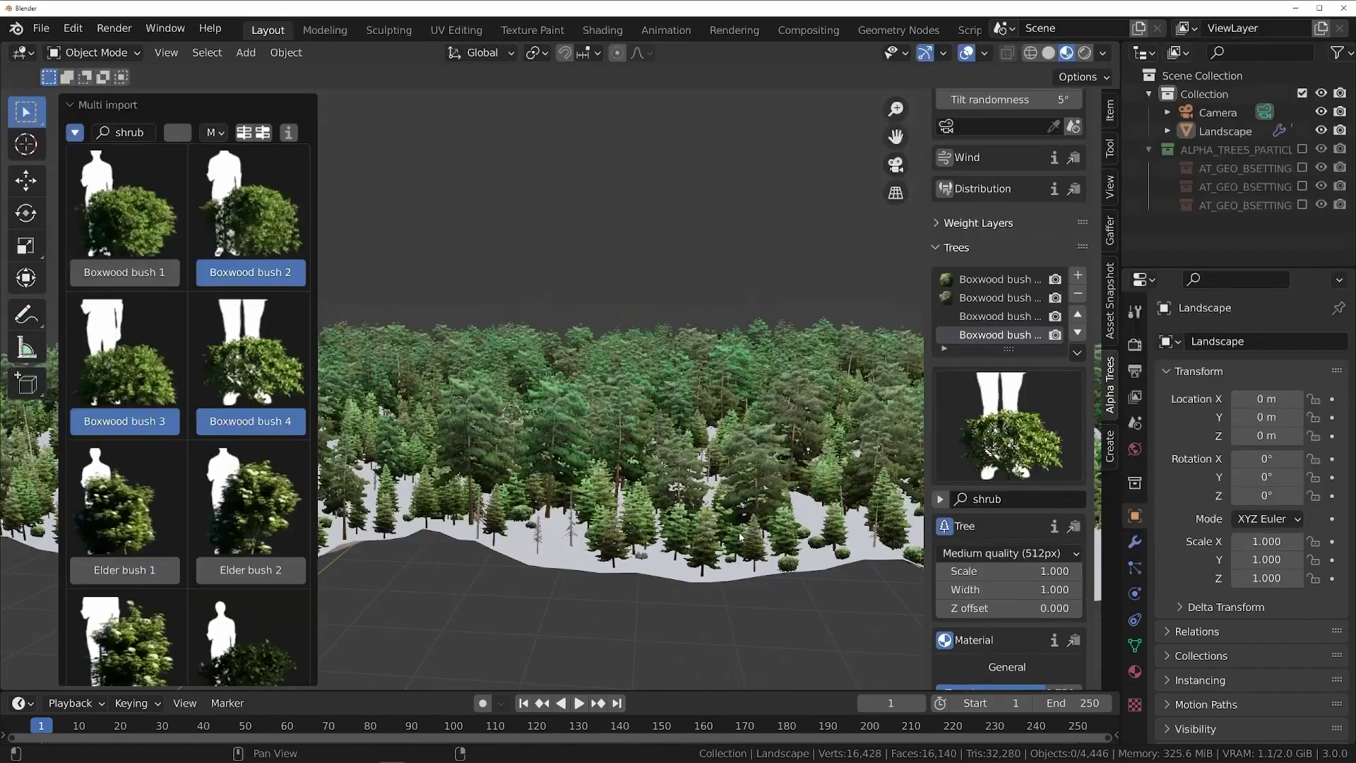
scroll(1000, 405, up, 12)
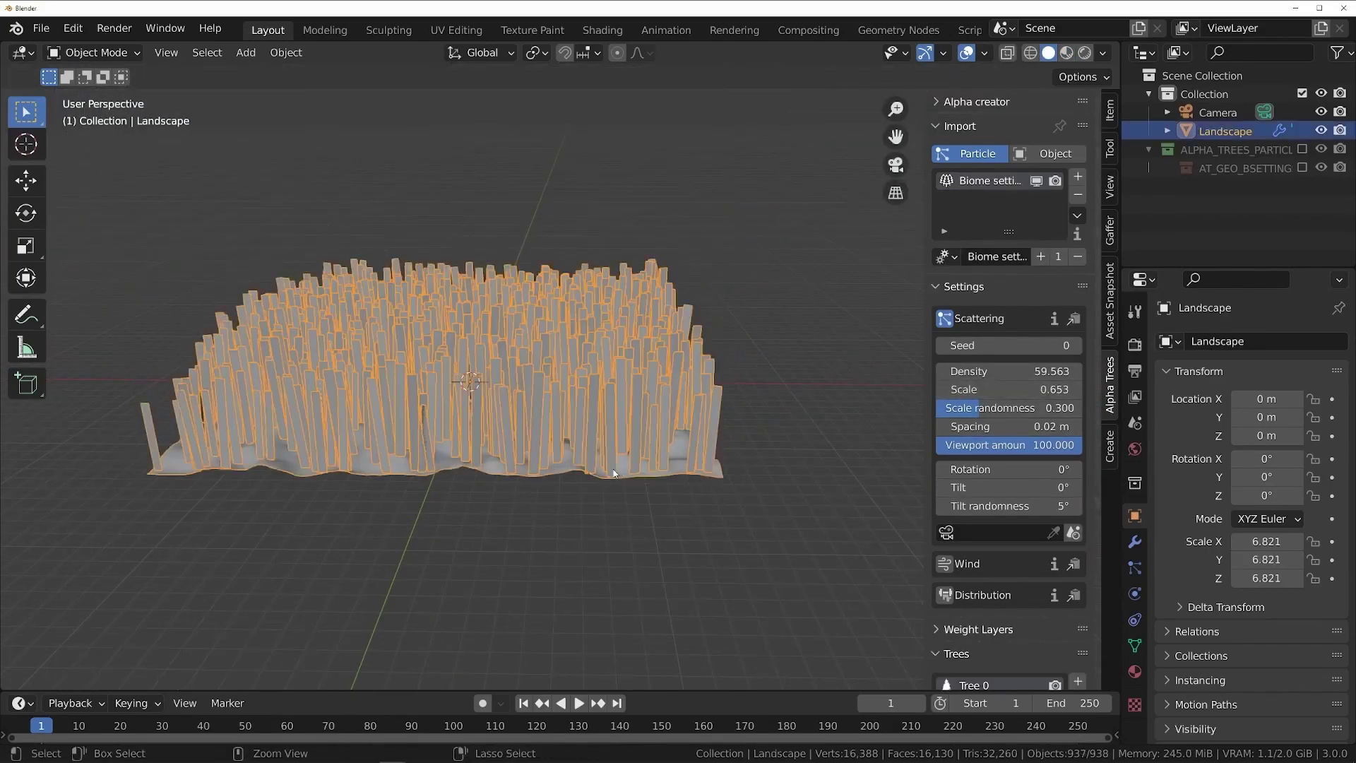
Apply the Landscape object's scale with Ctrl+A
key(ctrl+a)
click(587, 504)
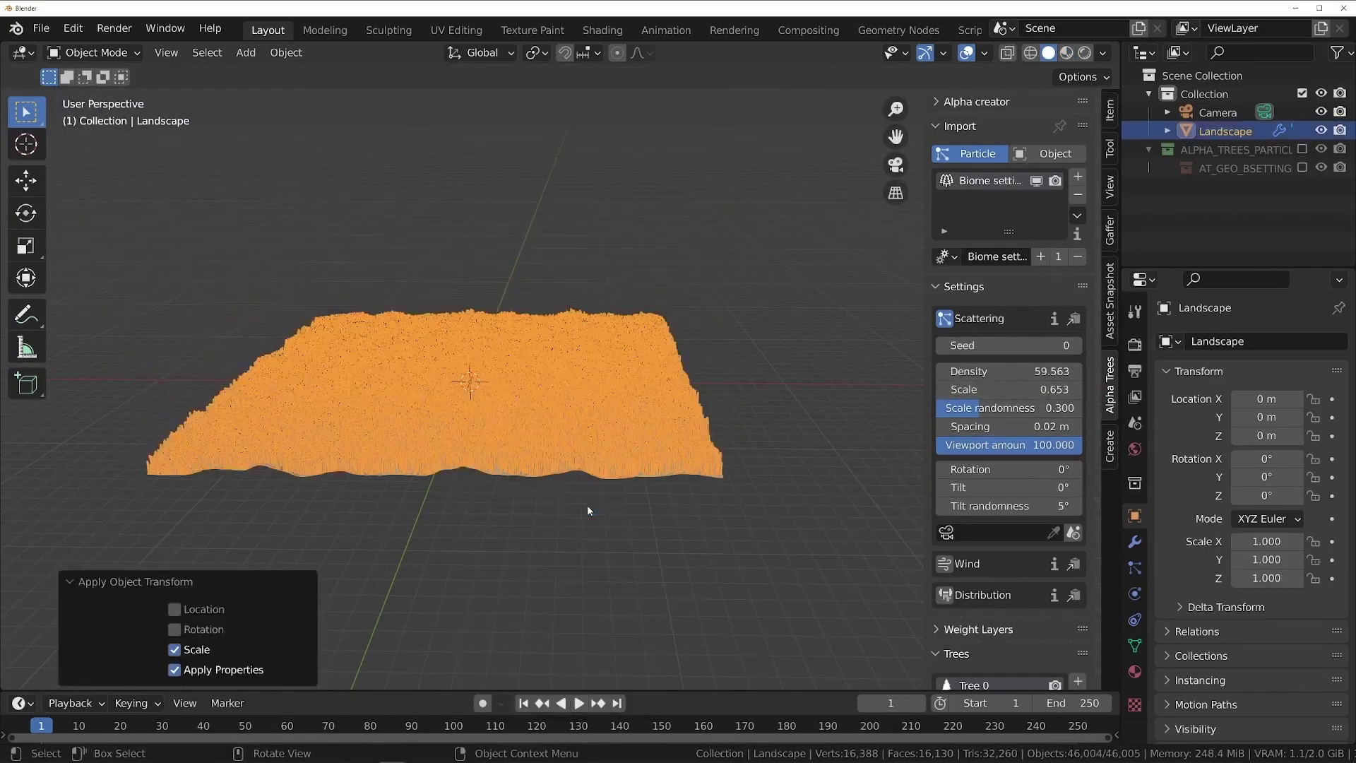
scroll(490, 448, up, 5)
click(490, 448)
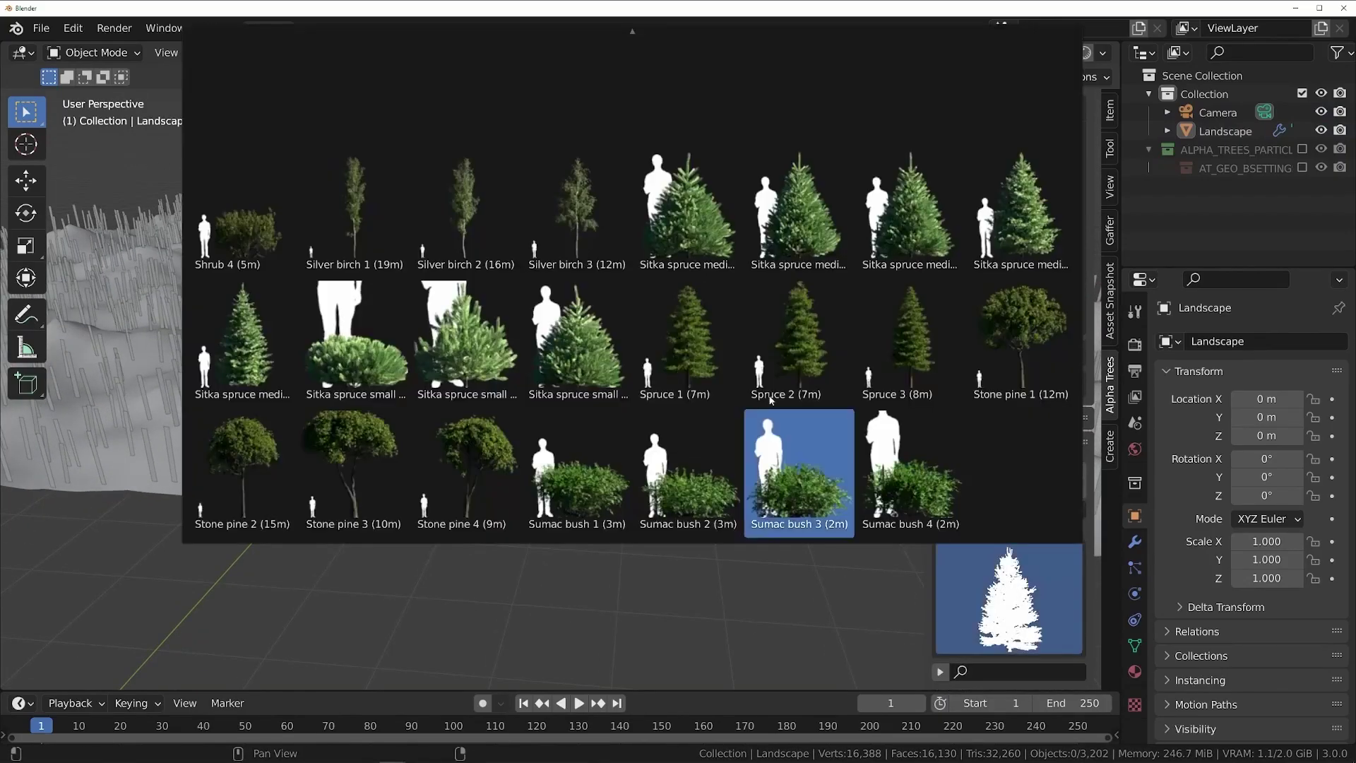
Switch to Material Preview, scale the trees to 1.123, and add Spruce 2 and 3
key(z)
click(690, 535)
drag(1003, 178, 1045, 178)
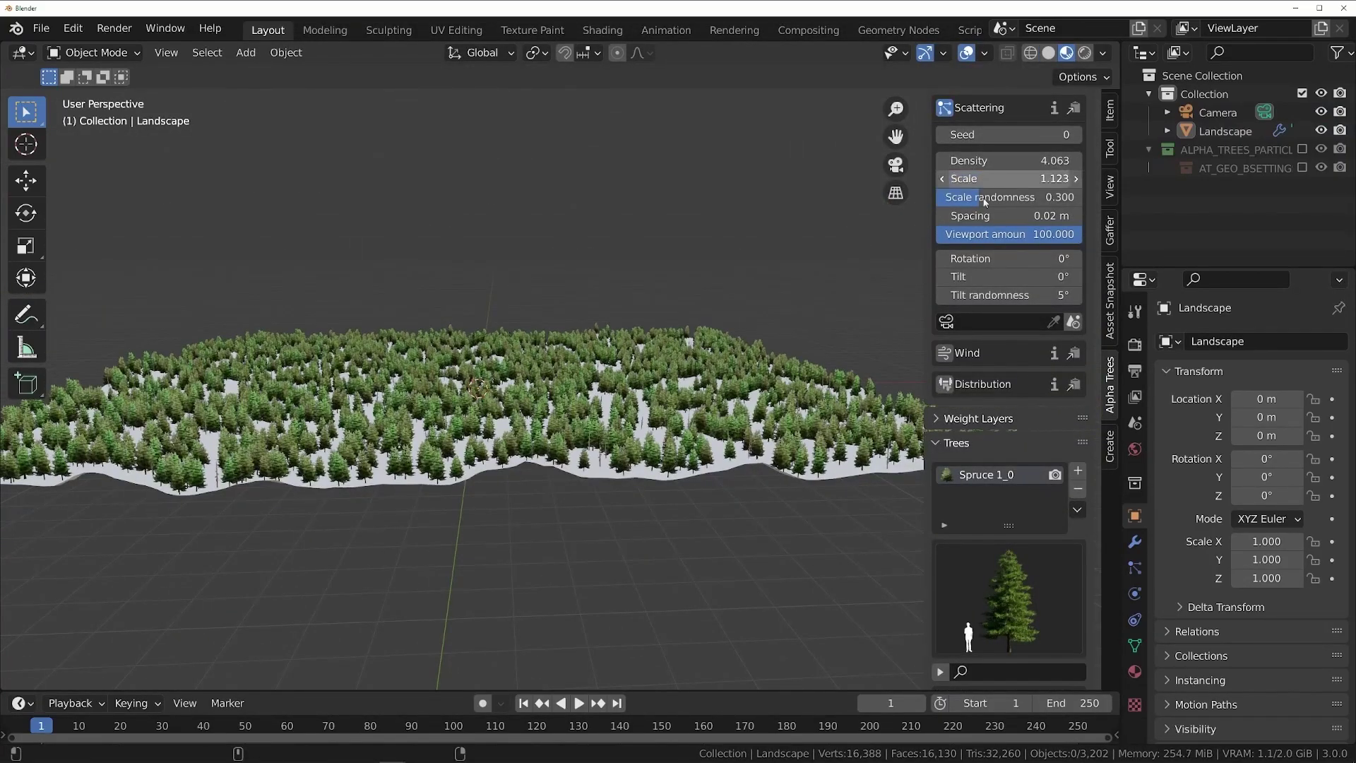
middle_drag(621, 396, 1054, 230)
click(1079, 472)
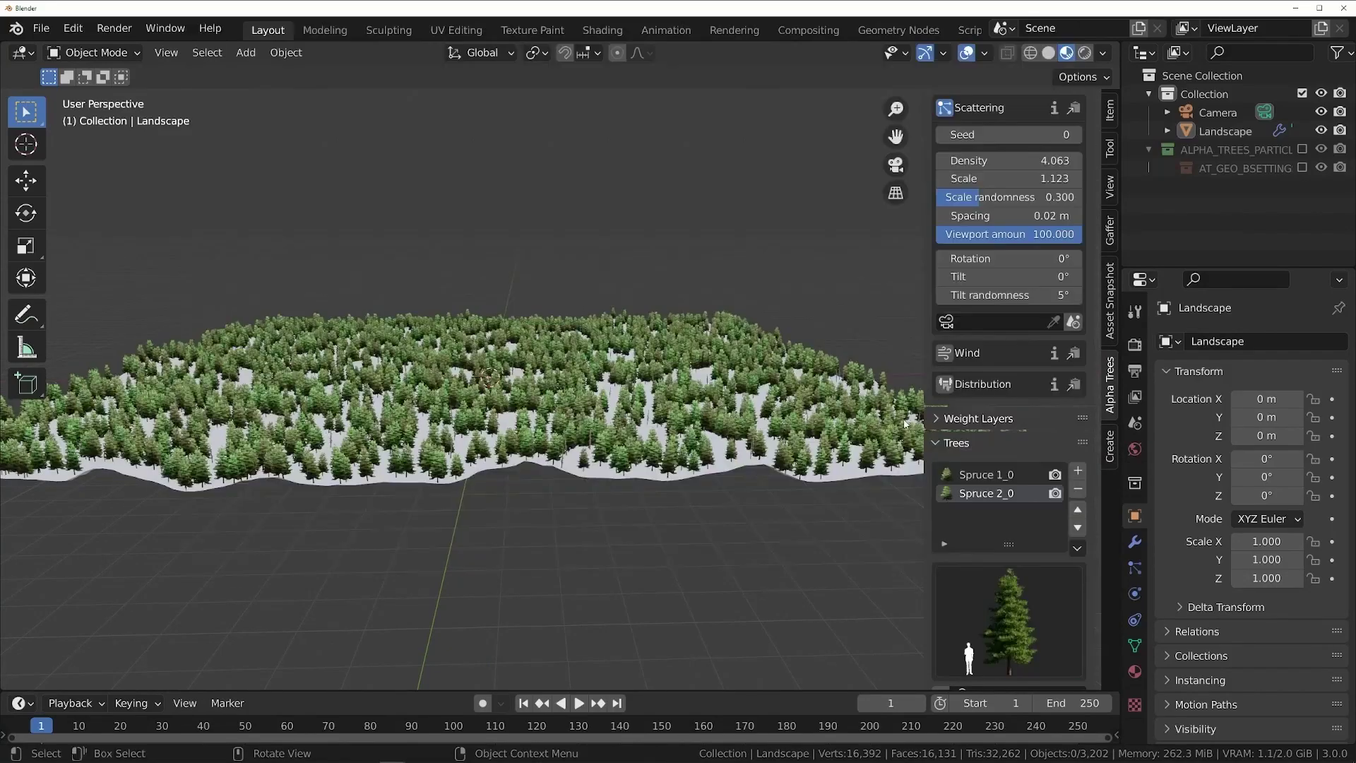
click(1079, 471)
scroll(995, 365, down, 5)
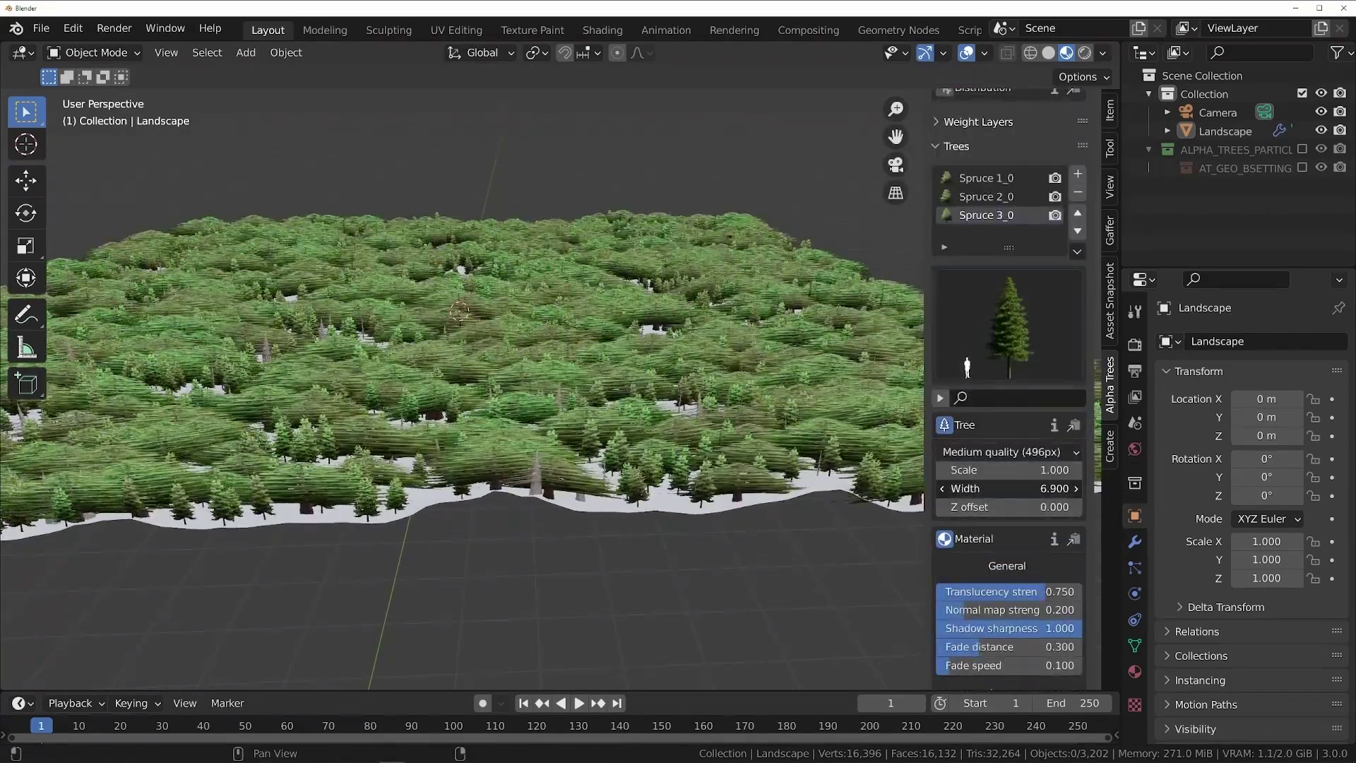
scroll(989, 332, up, 6)
Start a new scattering layer of placeholder trees and choose a colour ramp adjustment for its weights
click(981, 299)
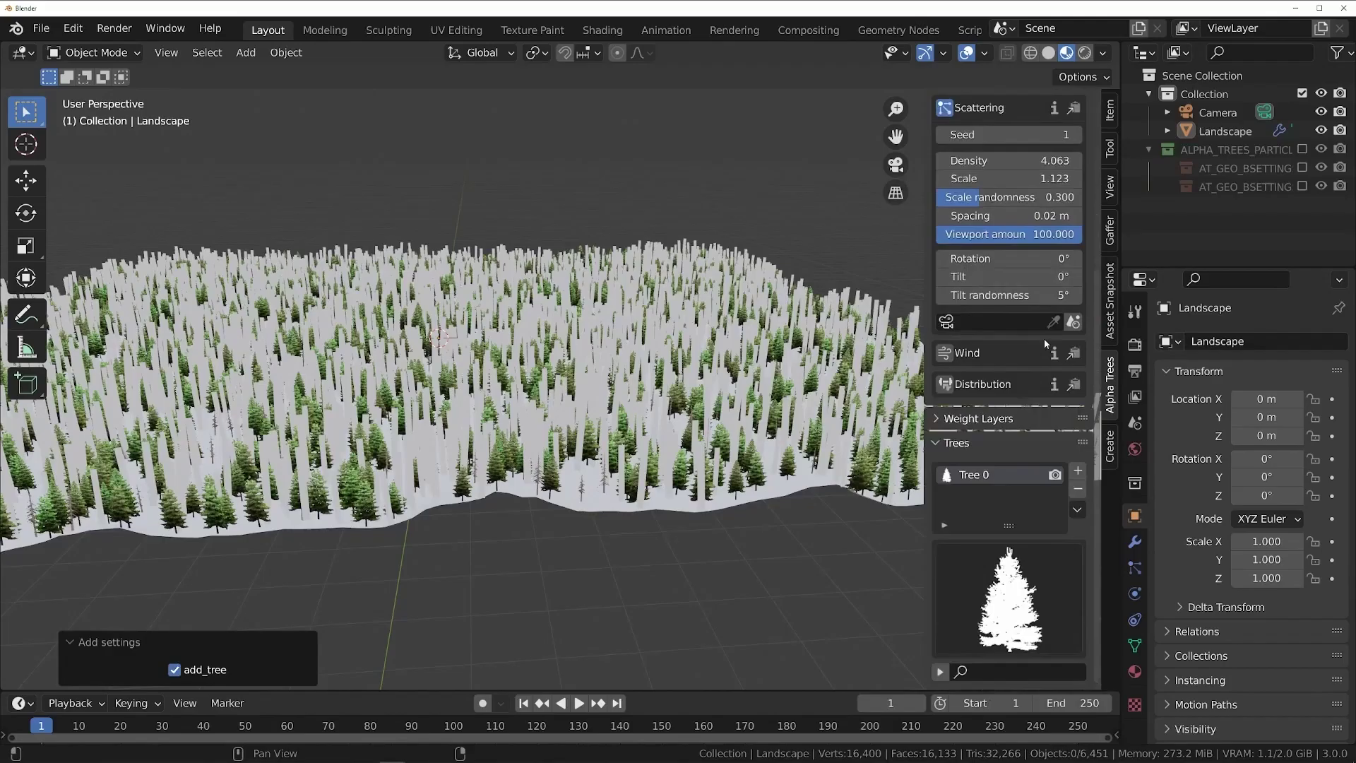
click(996, 587)
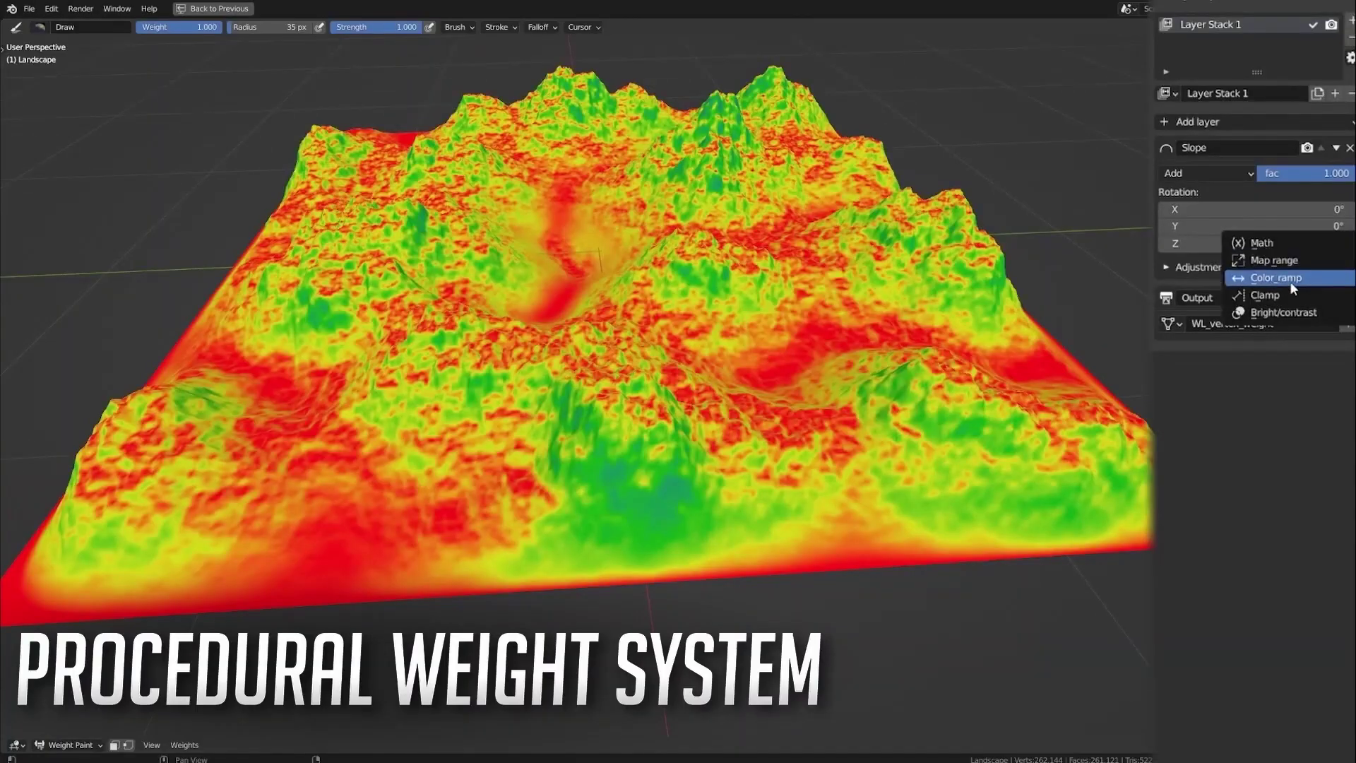
click(1290, 281)
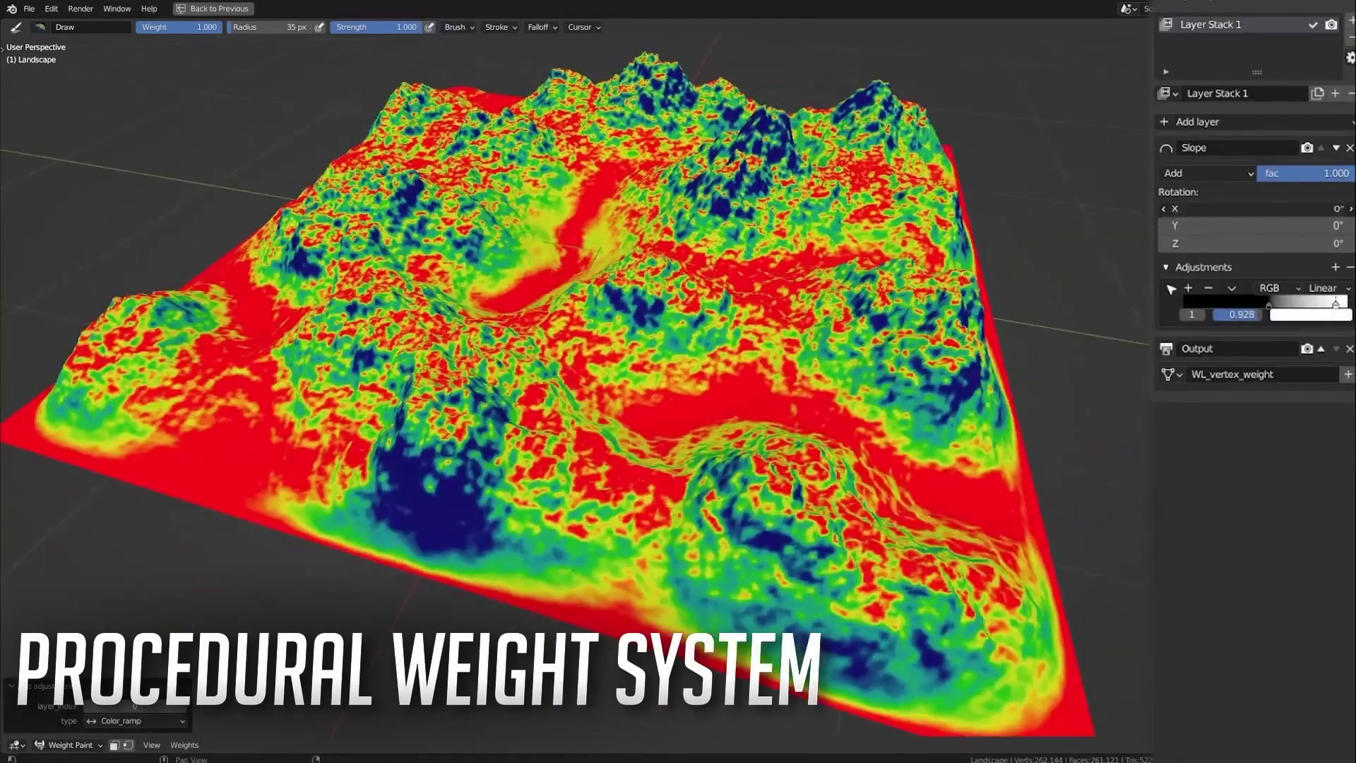
Tweak the Slope layer, add a Height weight layer with a reshaped colour ramp, then select Suzanne
drag(1258, 209, 1272, 209)
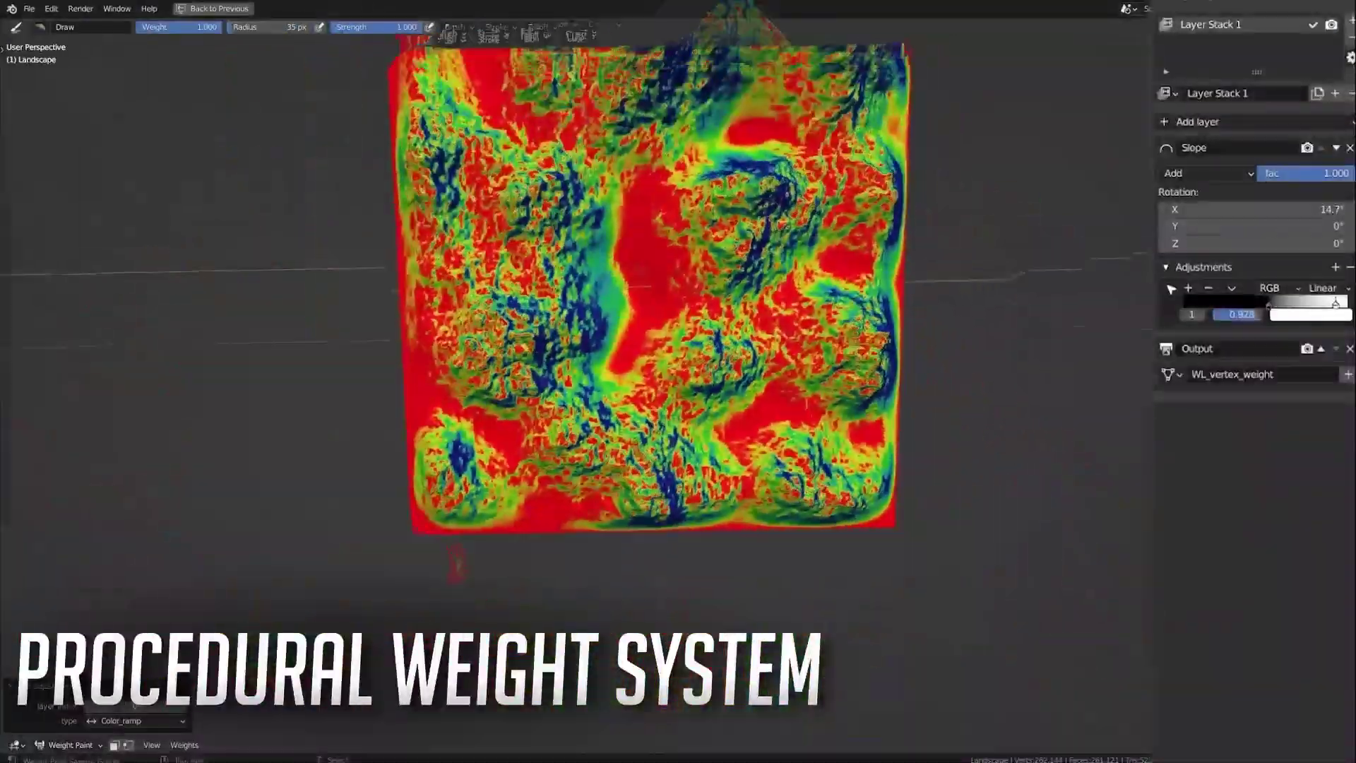
click(1241, 121)
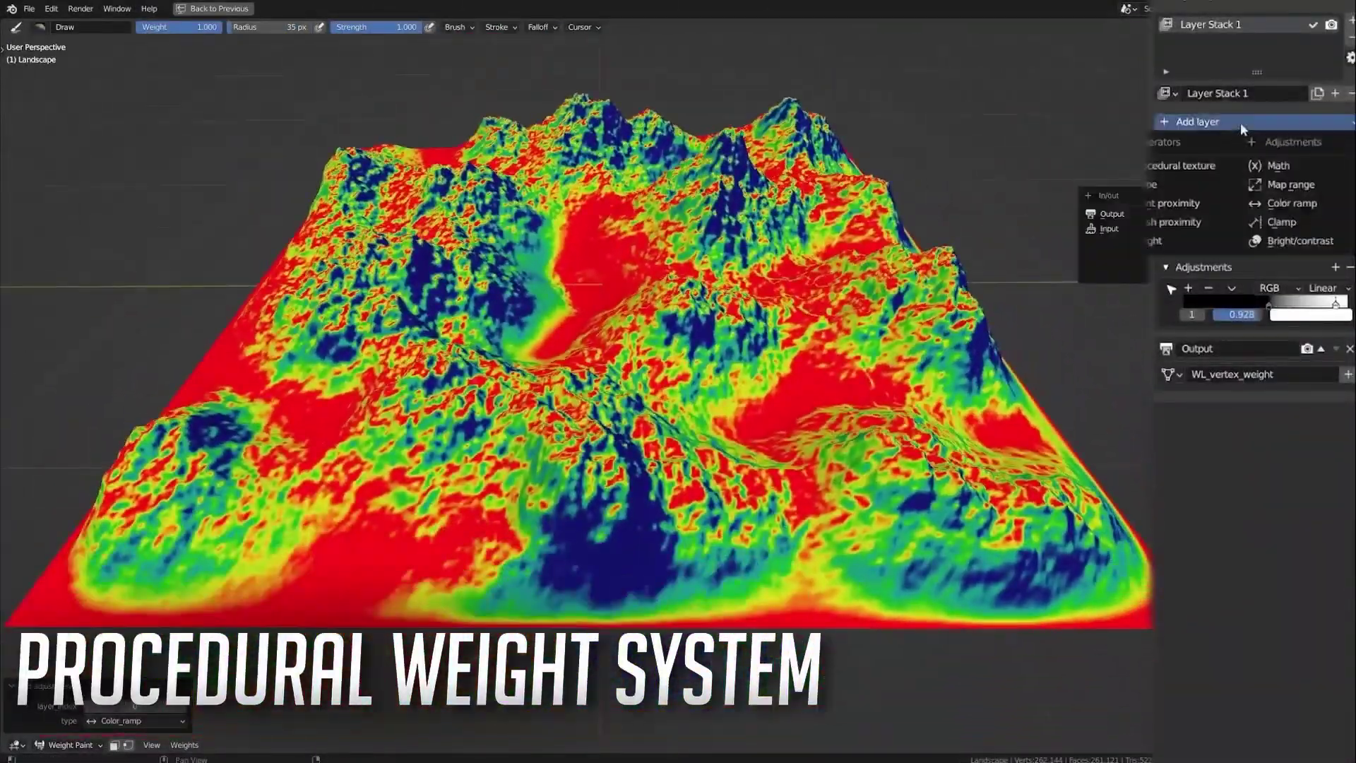
click(1293, 142)
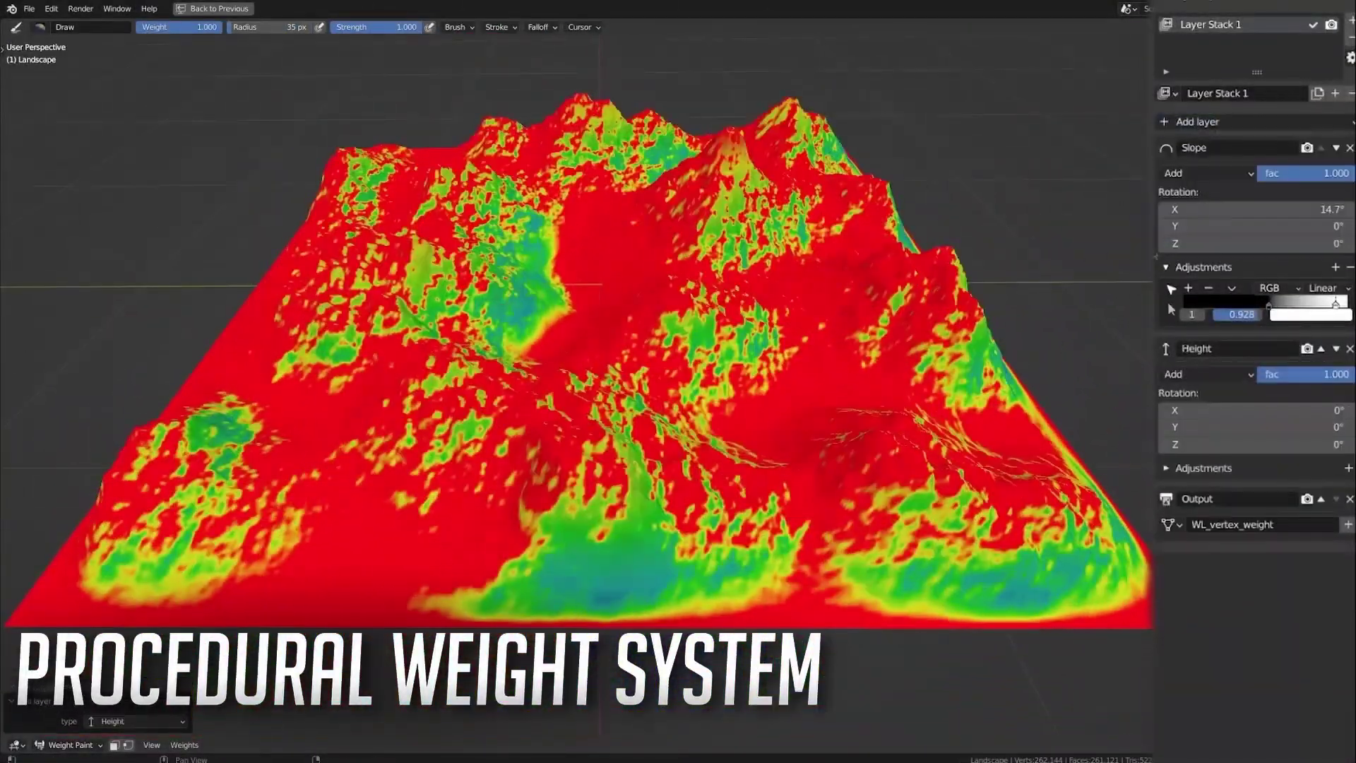
click(1316, 474)
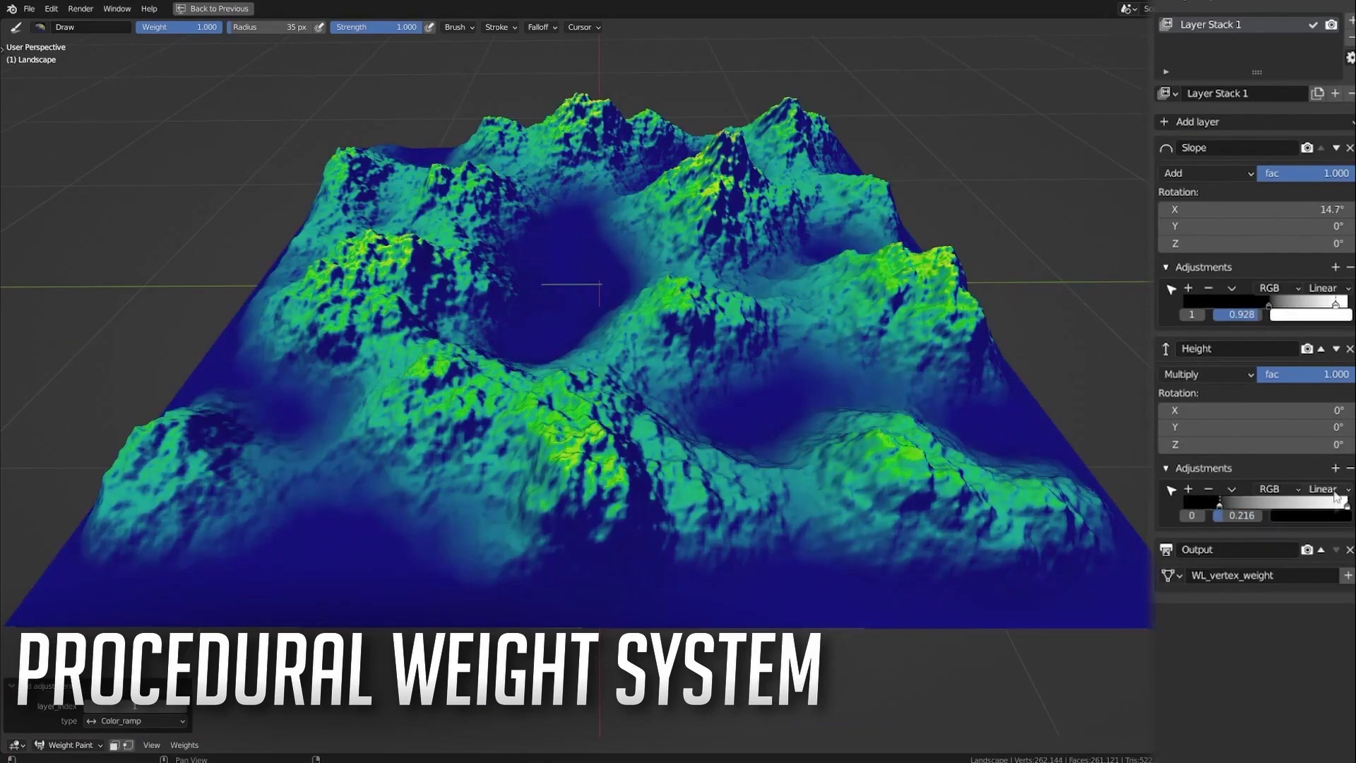
click(1311, 515)
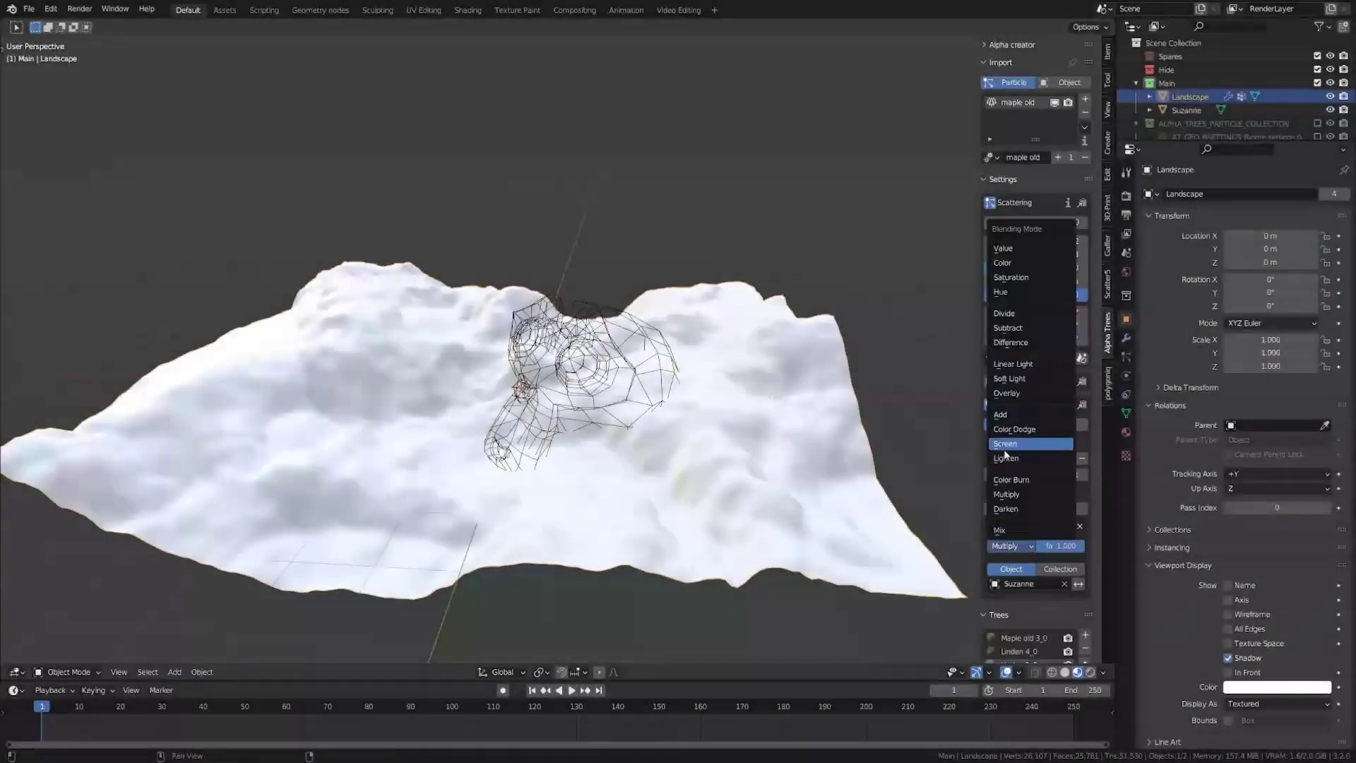
click(585, 320)
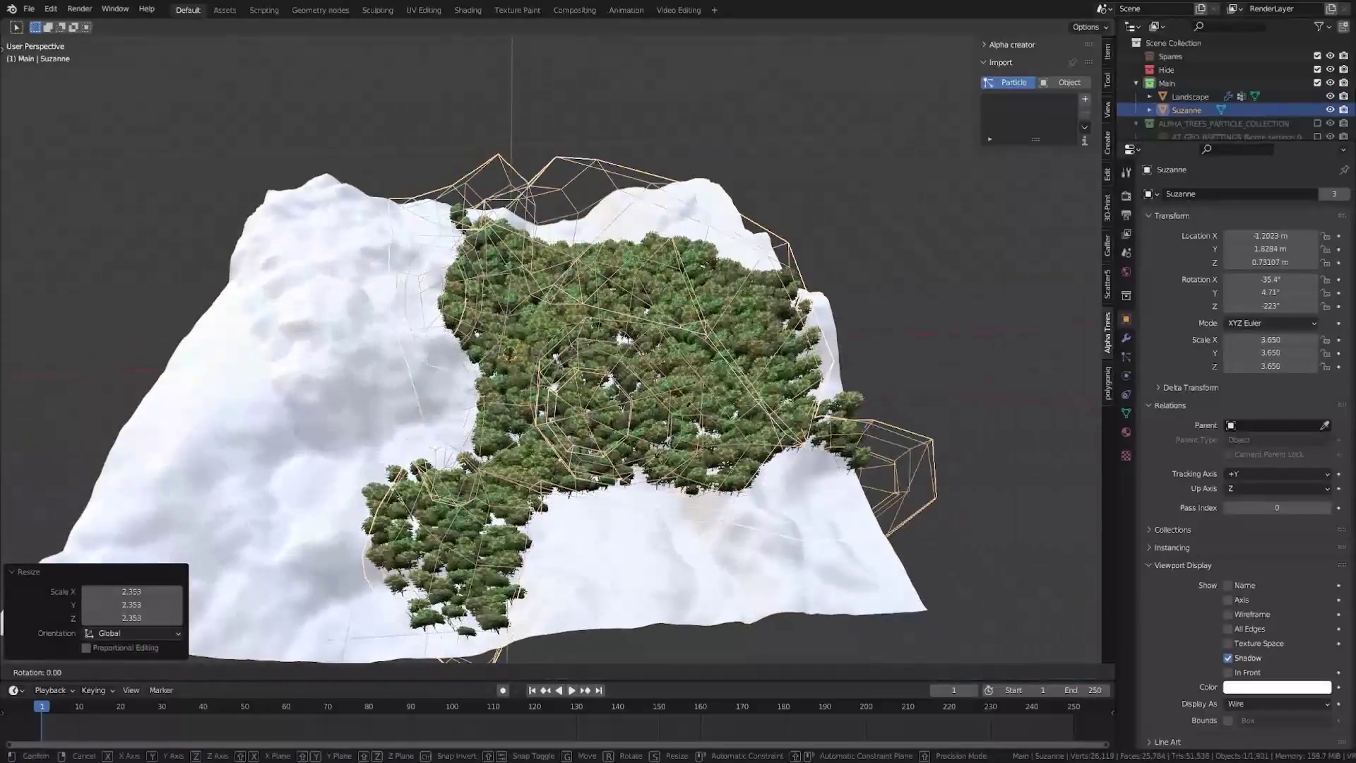
Enlarge Suzanne and rotate it around Z to cover more of the terrain
key(r)
key(z)
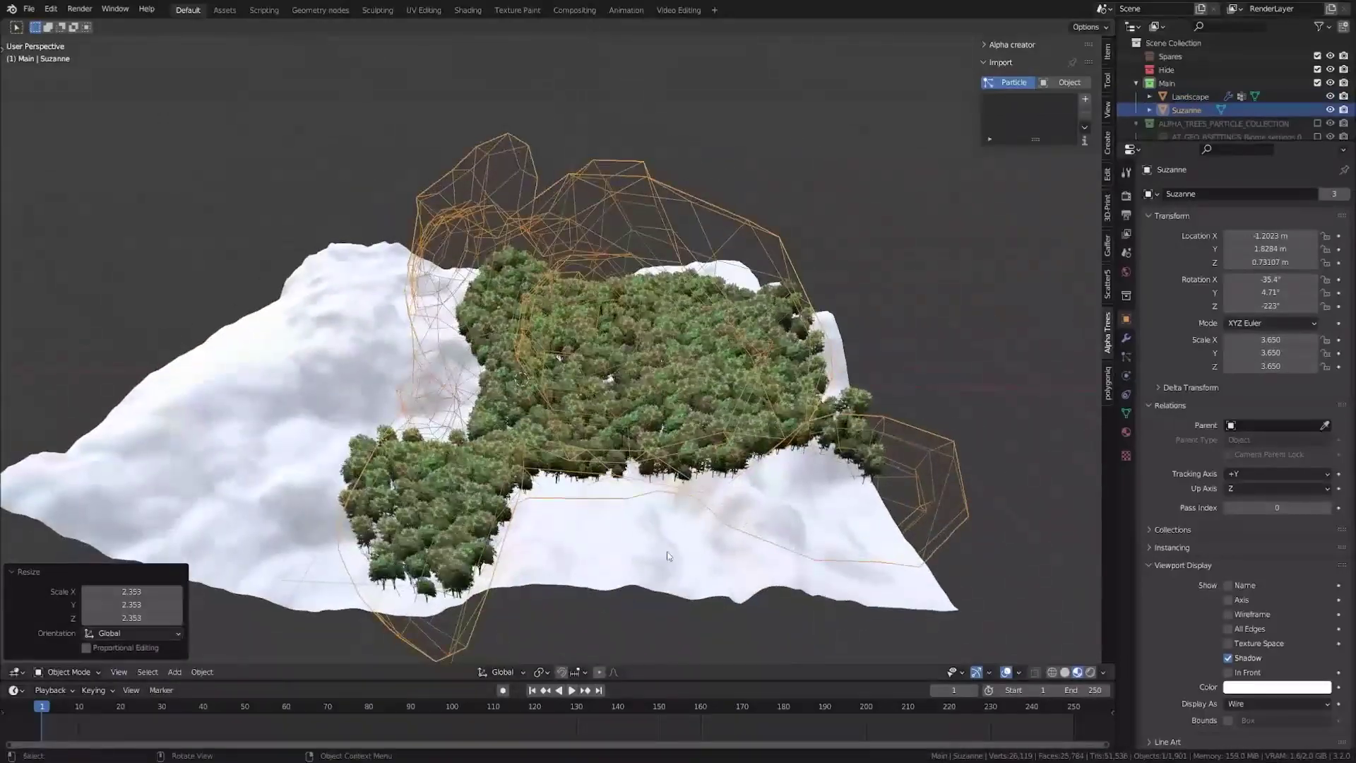
click(667, 551)
Add a Blur weight layer to the Landscape with 45 iterations, previewing the softened weights
scroll(1057, 541, down, 2)
click(1042, 292)
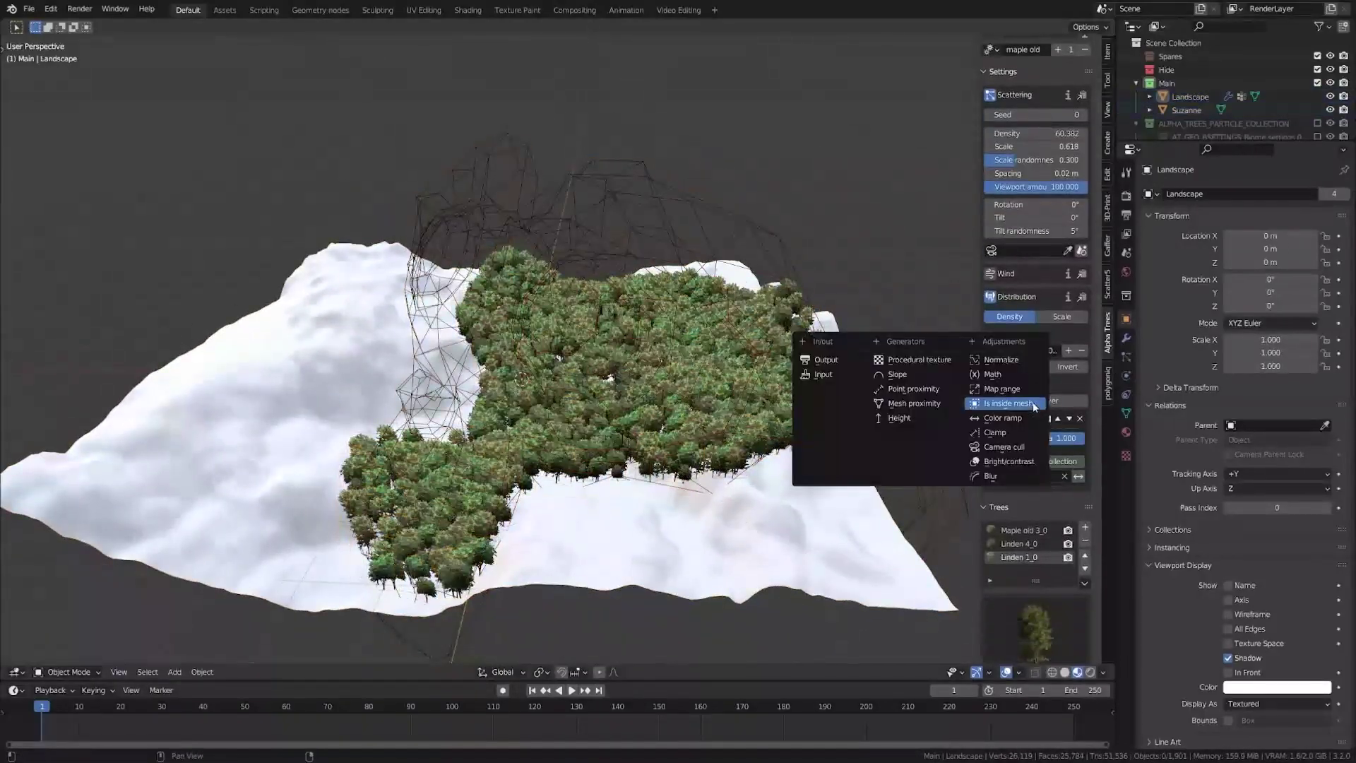
click(1032, 402)
drag(1036, 411, 1003, 412)
click(1016, 258)
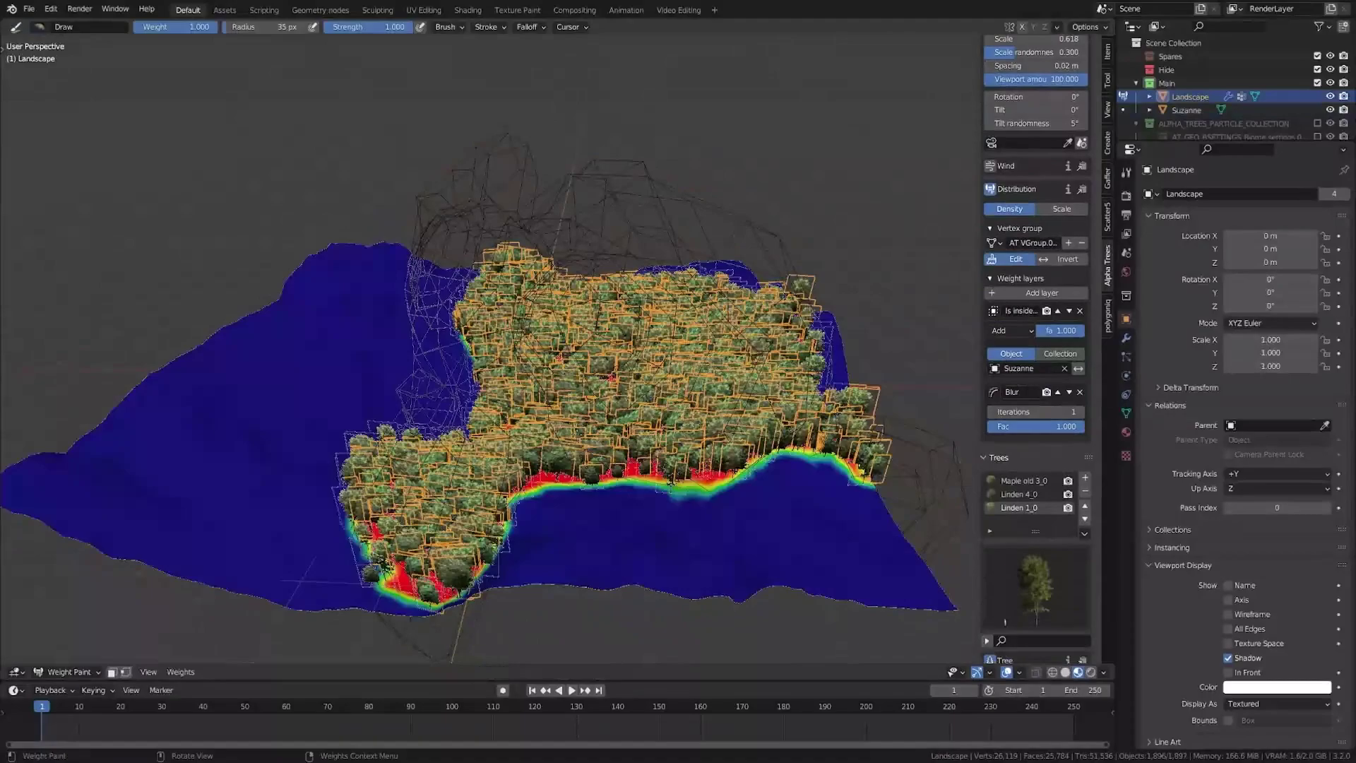
scroll(1038, 544, up, 2)
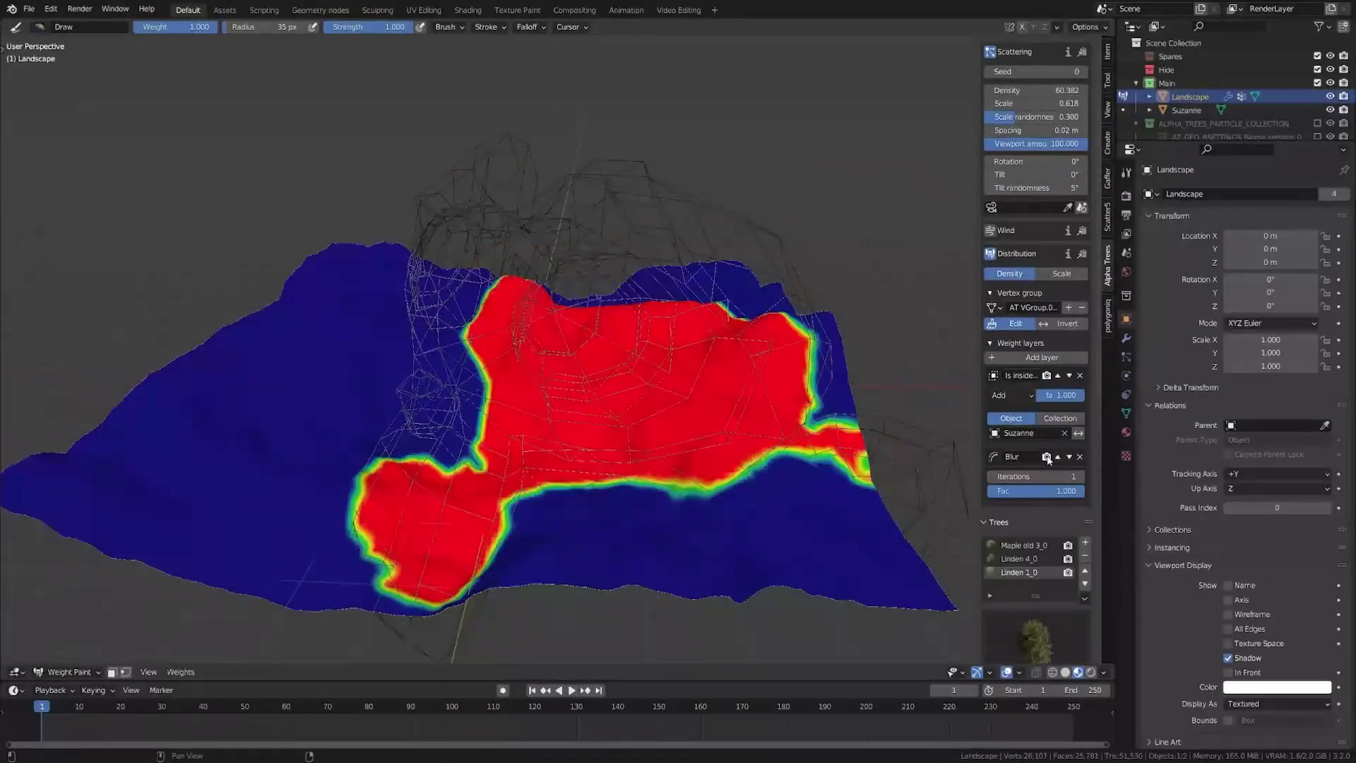
drag(1036, 477, 1081, 476)
click(1016, 323)
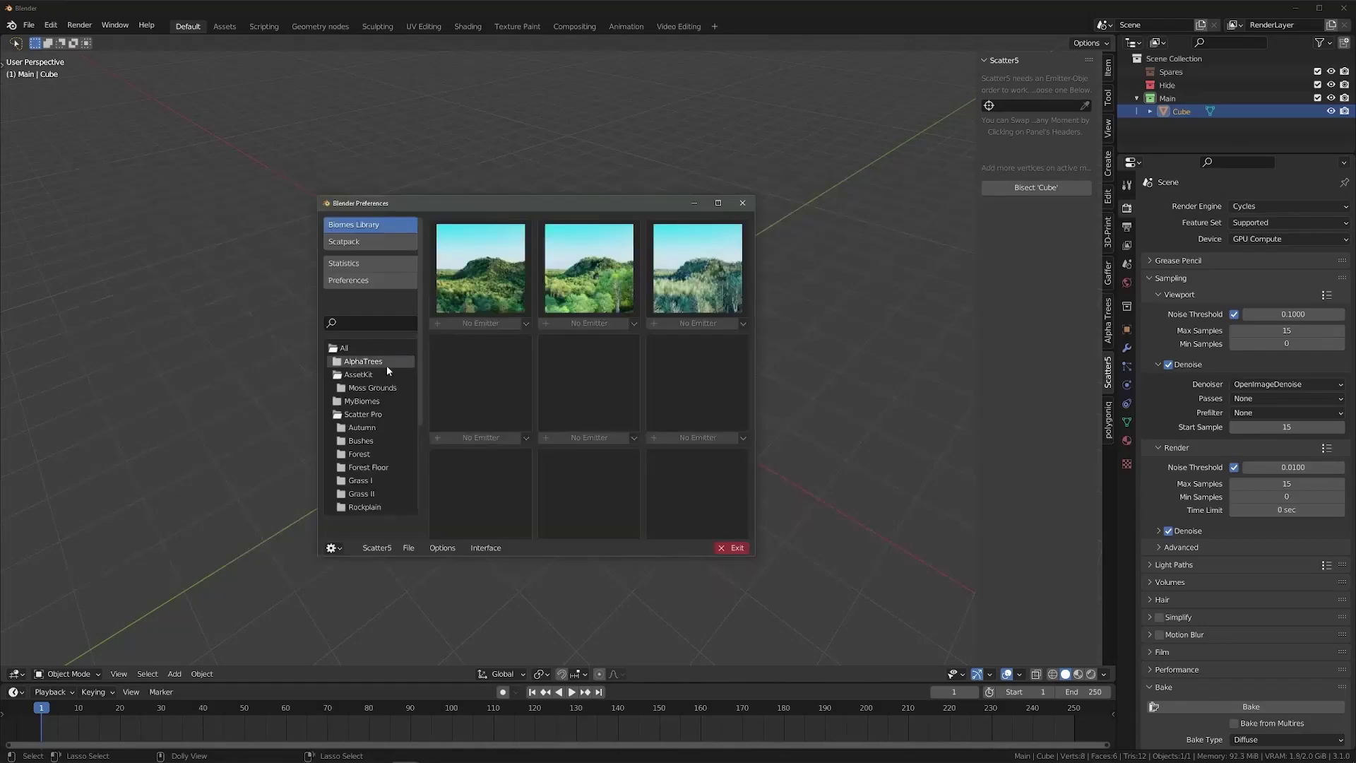
Add a Mapping node and render the current frame with F12
scroll(558, 486, down, 3)
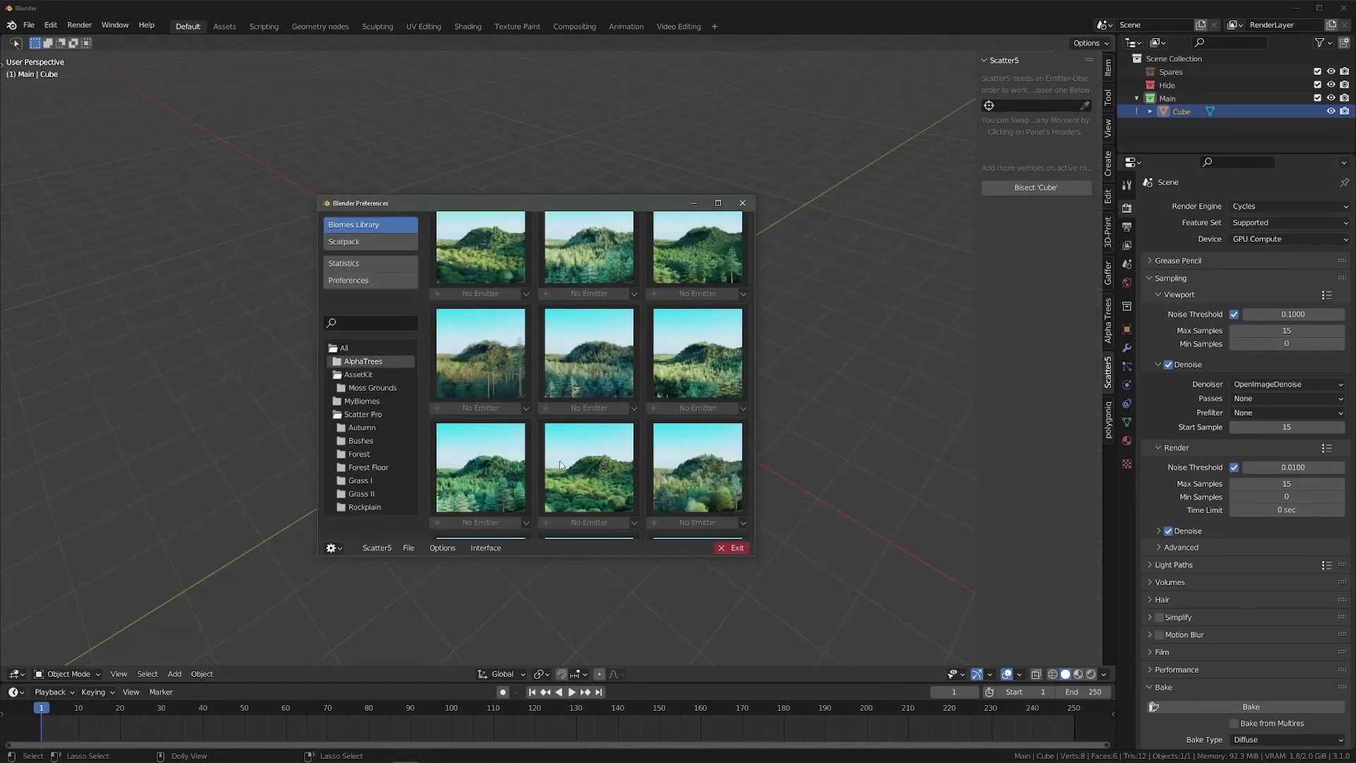
scroll(559, 461, down, 2)
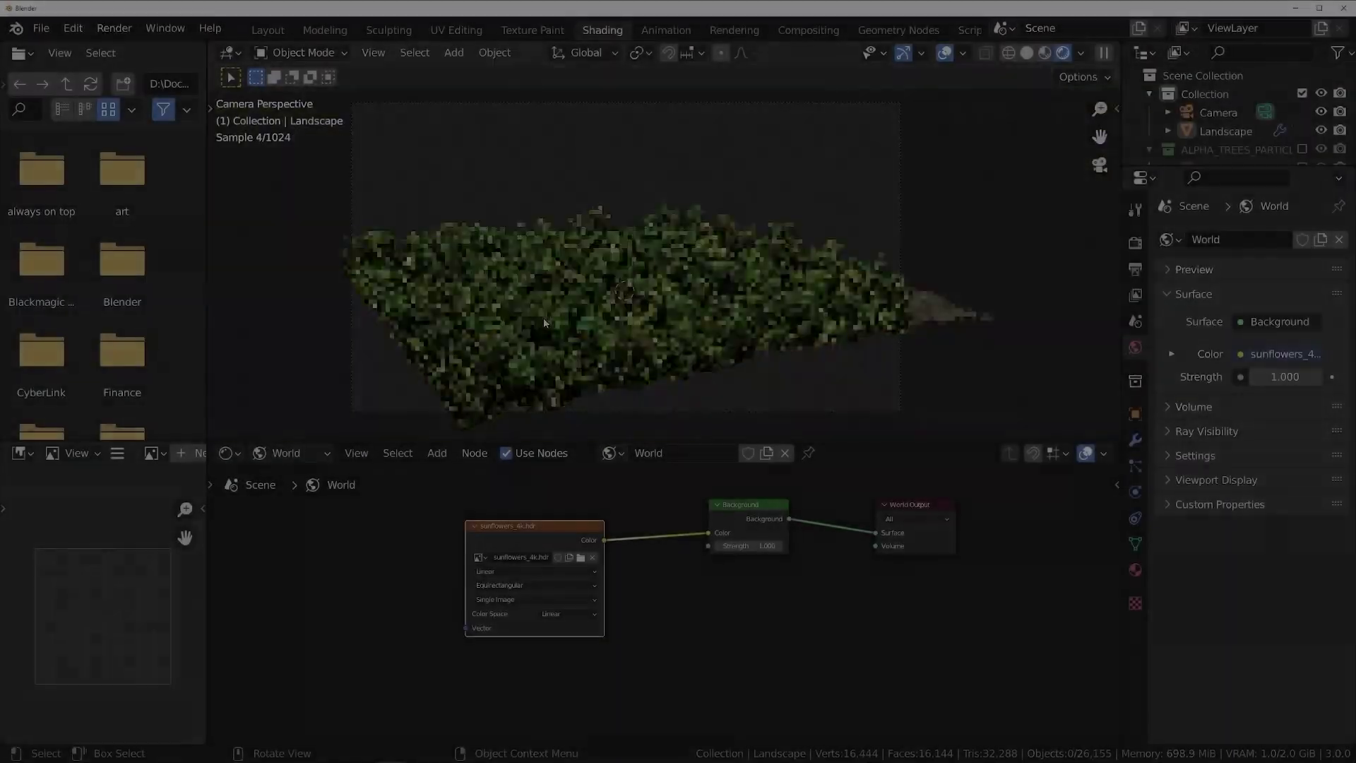
text(Mapp)
key(Return)
scroll(630, 586, up, 3)
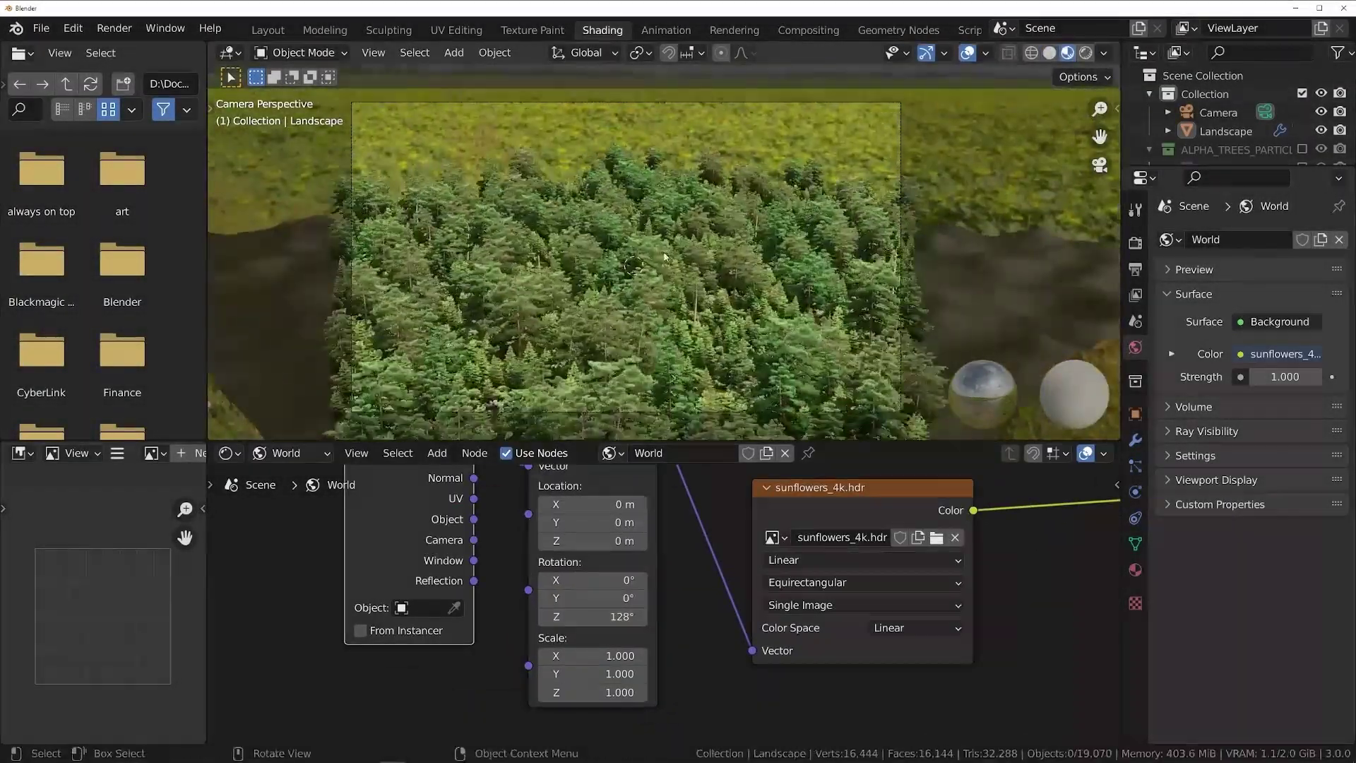
key(F12)
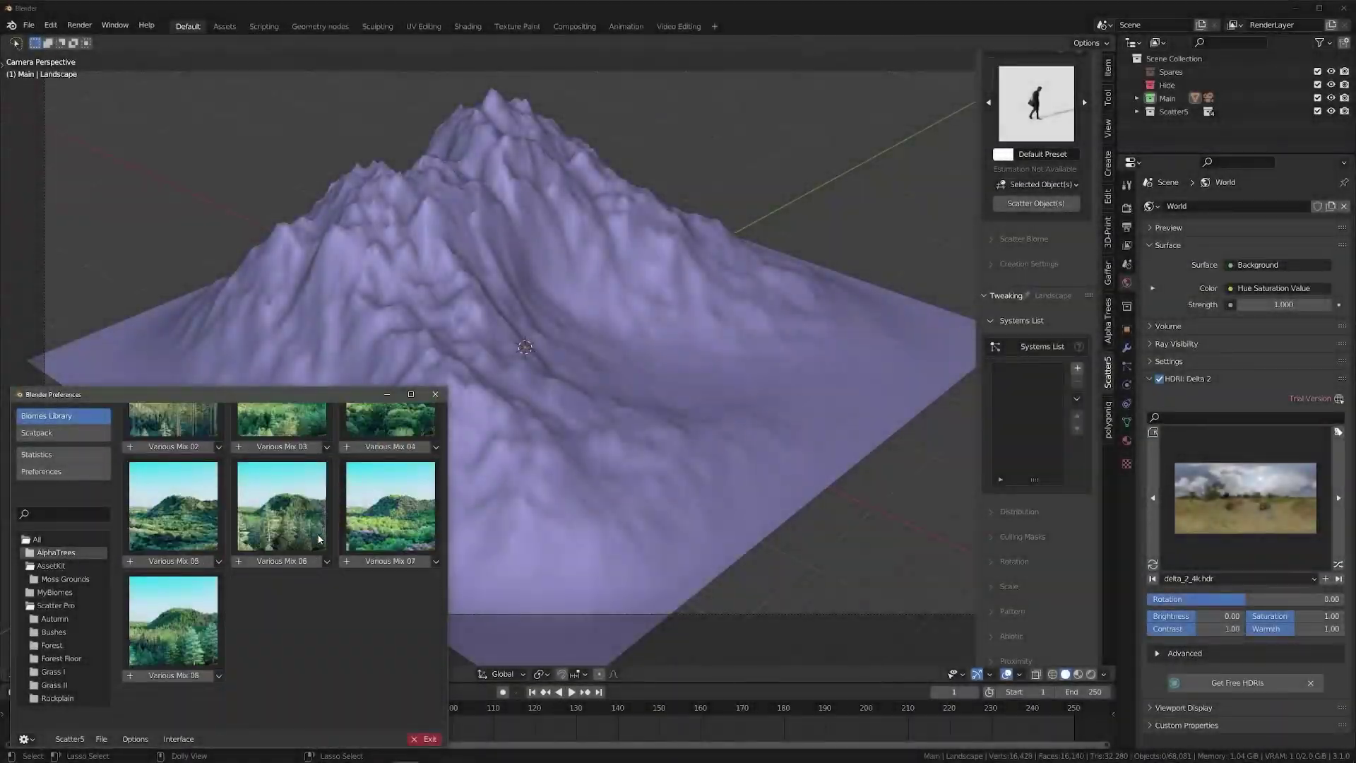
scroll(319, 539, up, 2)
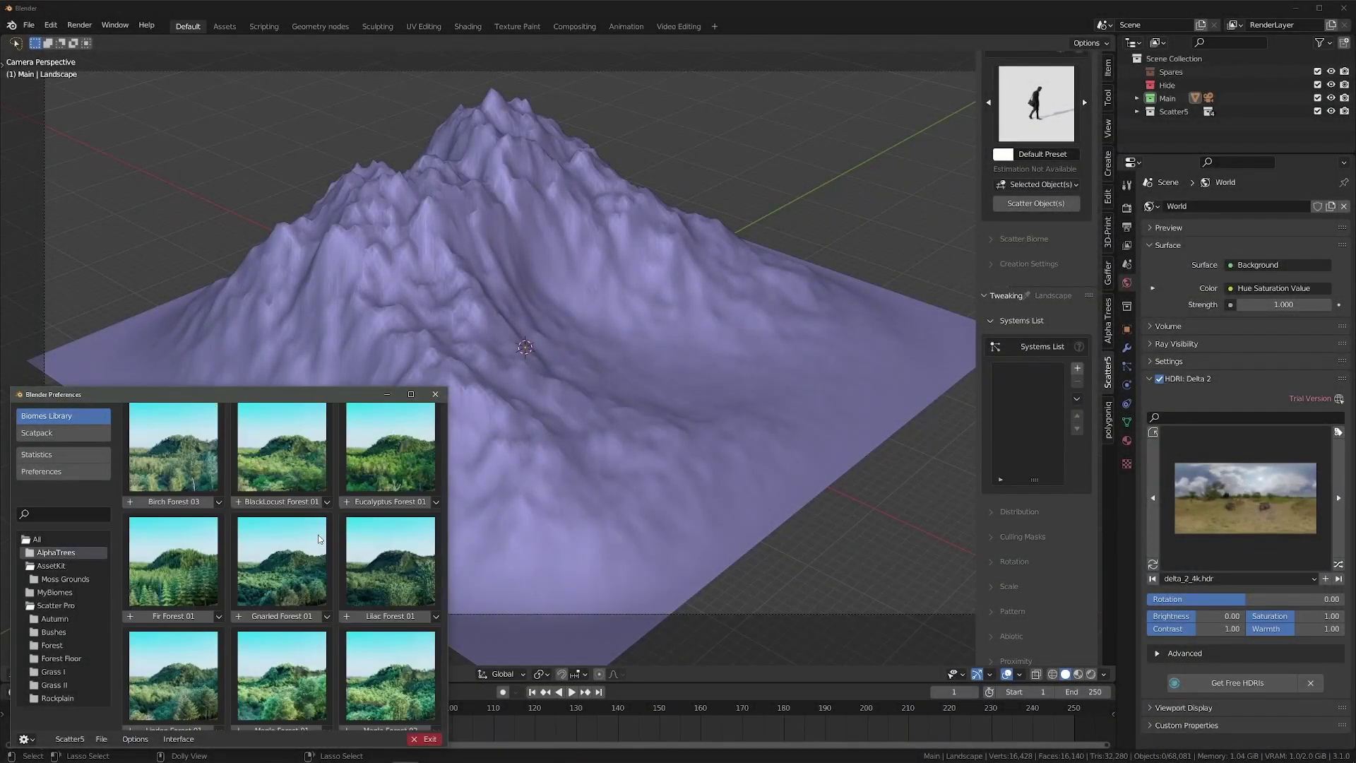
Scatter the chosen AlphaTrees biome and make the ground material dark green and glossier
click(319, 539)
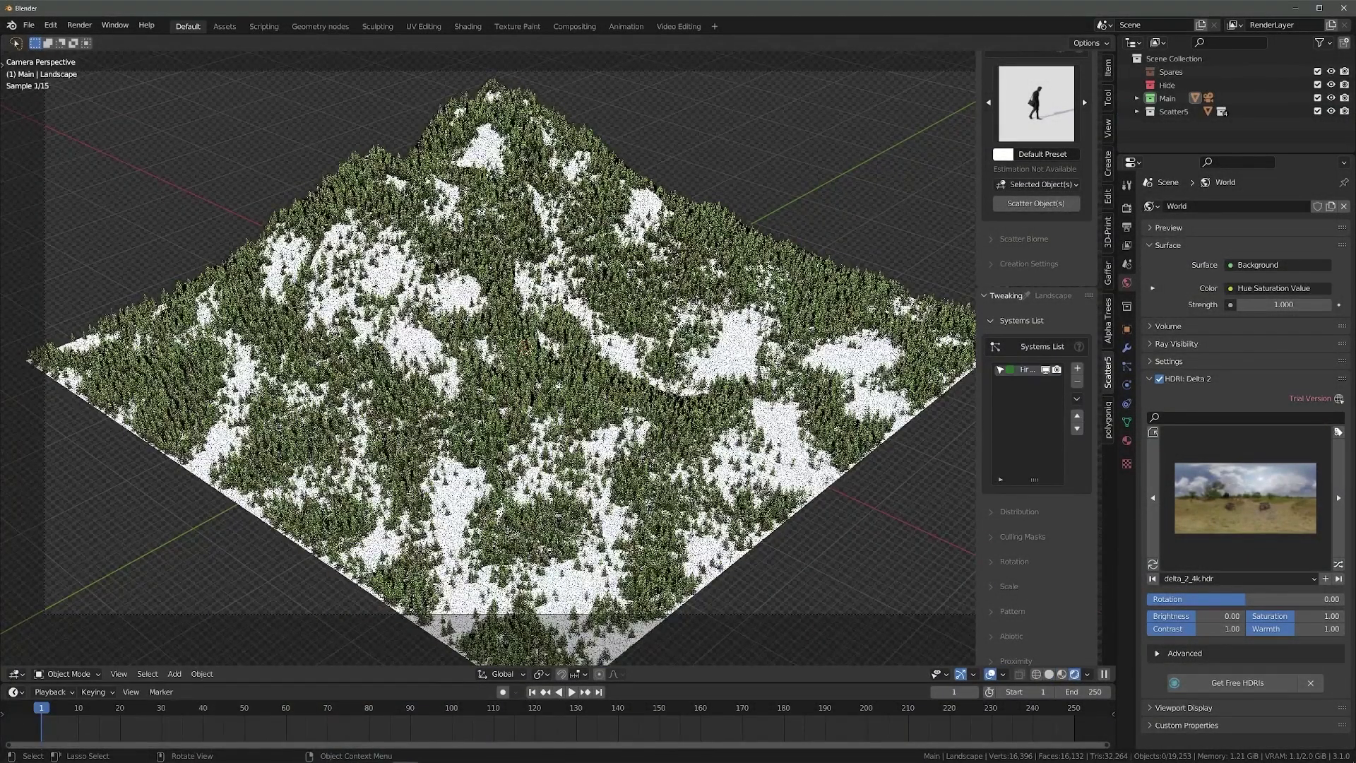
click(1127, 440)
click(1283, 377)
drag(1216, 182, 1293, 257)
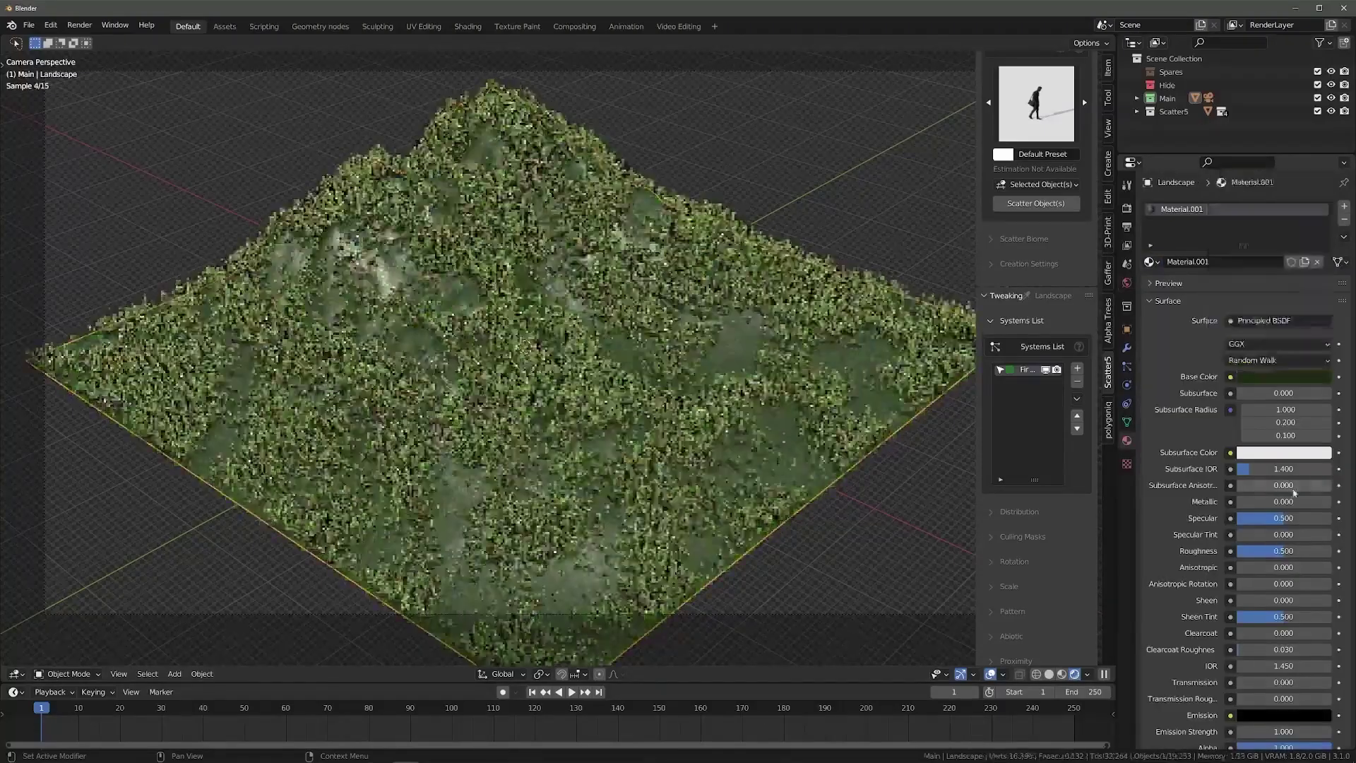
key(BackSpace)
drag(1259, 518, 1285, 518)
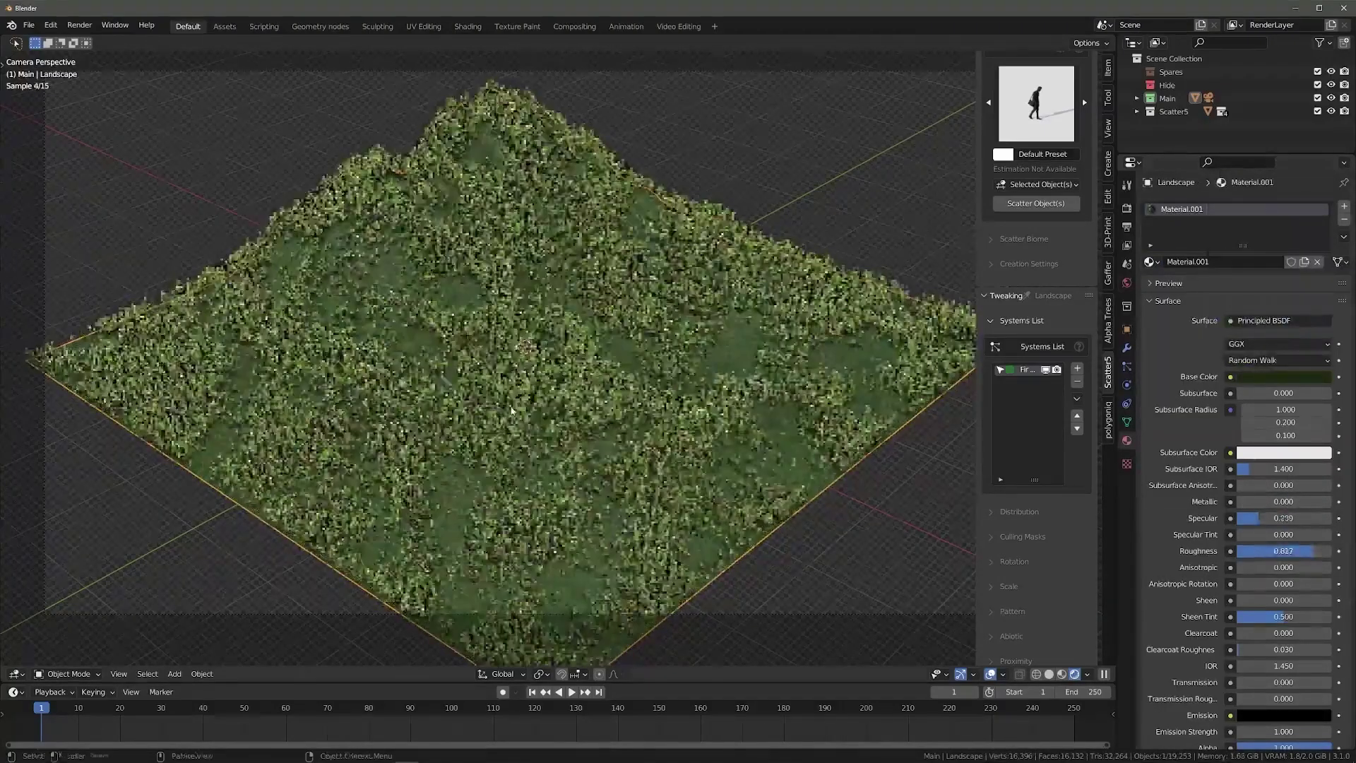
click(1127, 208)
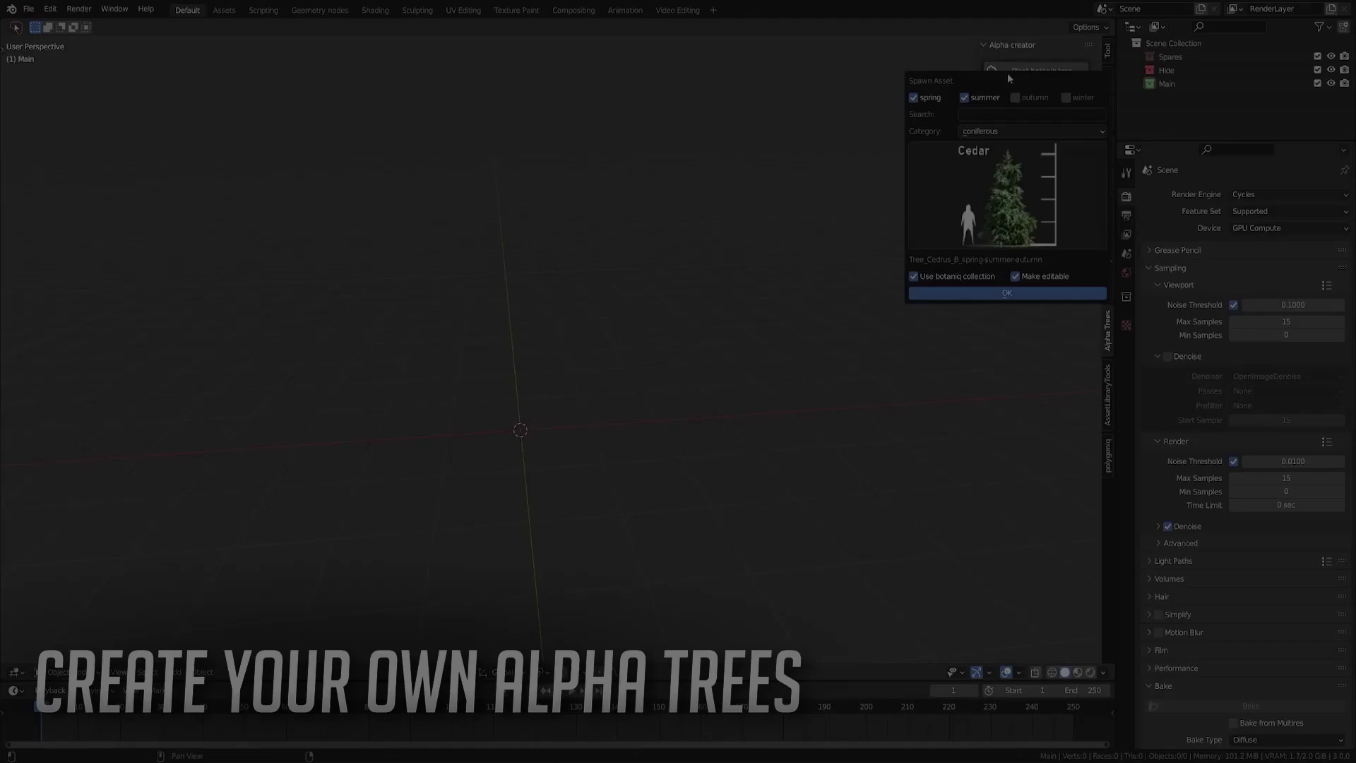
Plant a botaniq Cedar tree and bake its alpha maps
click(999, 294)
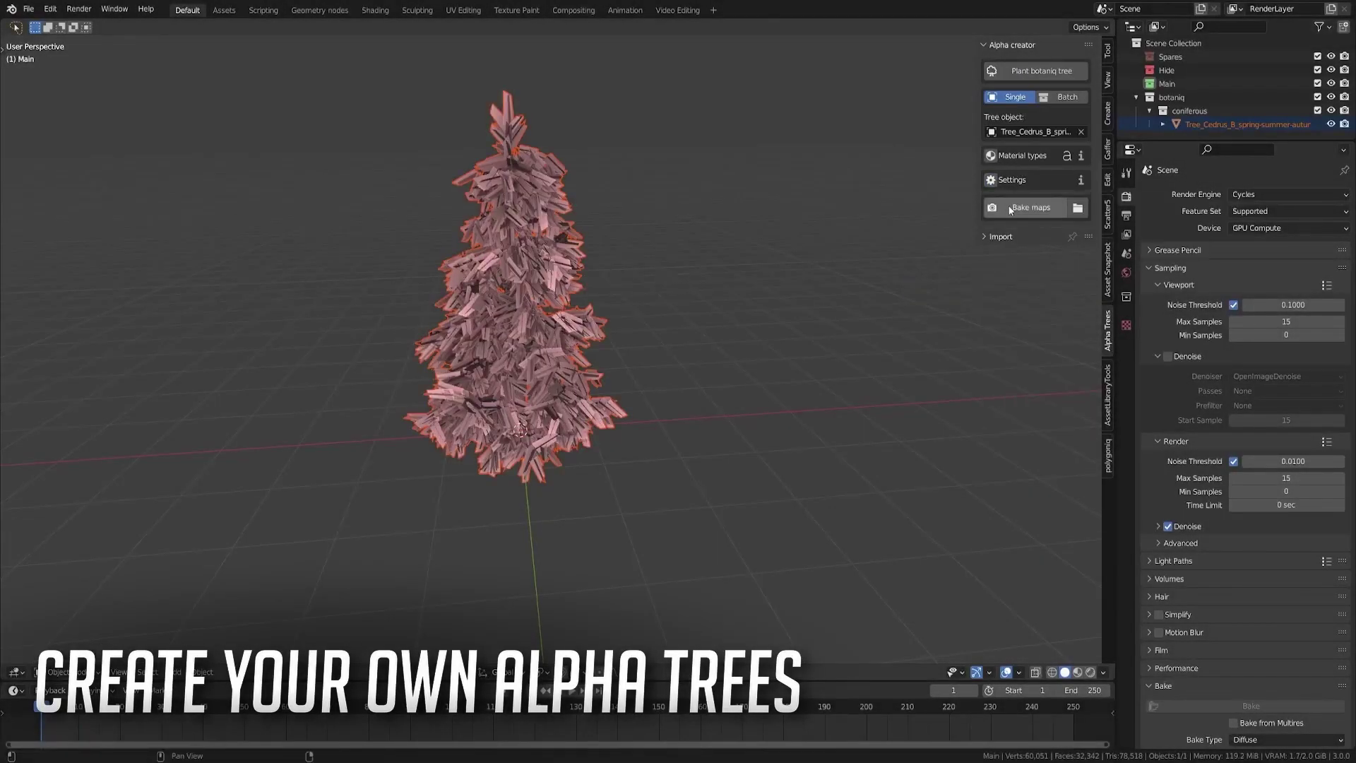
click(1032, 215)
click(1017, 289)
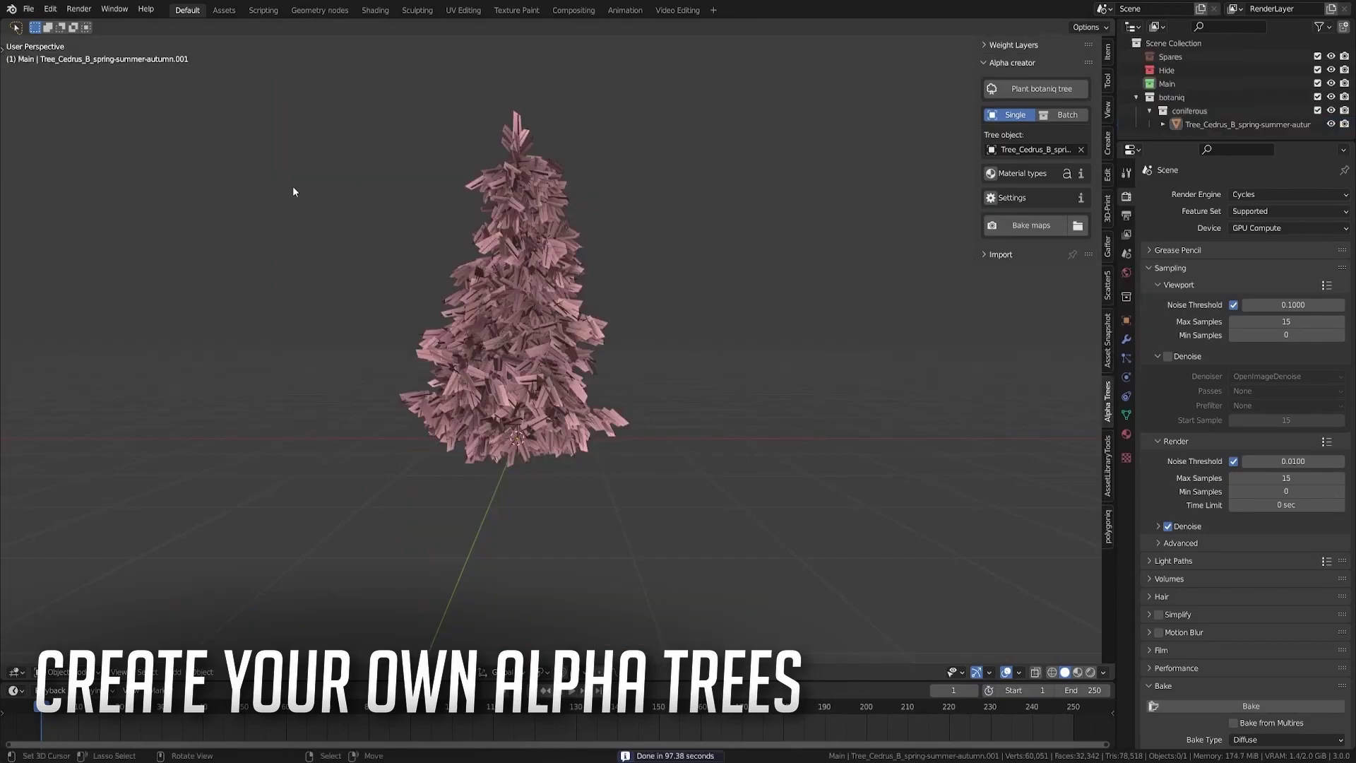
Import the baked Cedrus-B as an alpha card object and view it in Rendered shading
click(460, 261)
middle_drag(459, 261, 561, 326)
scroll(561, 328, up, 2)
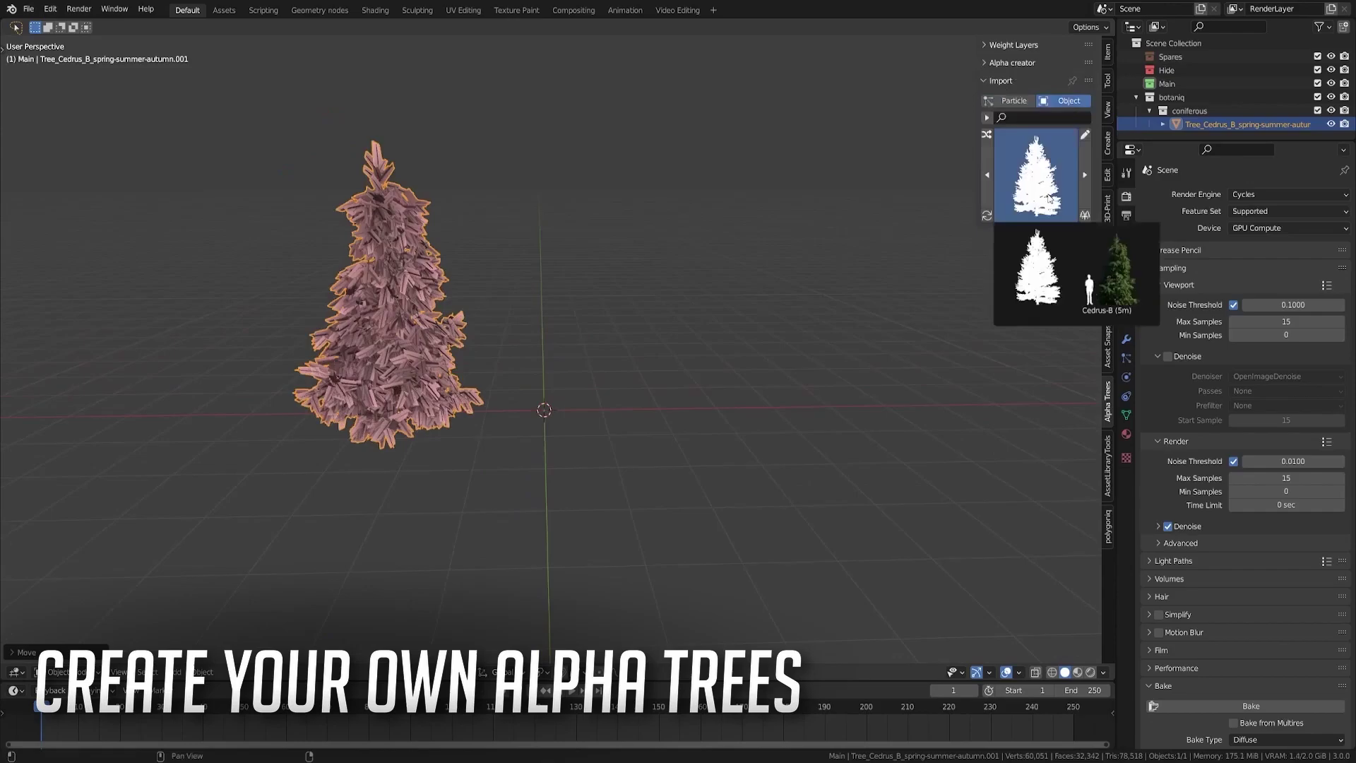
click(1034, 240)
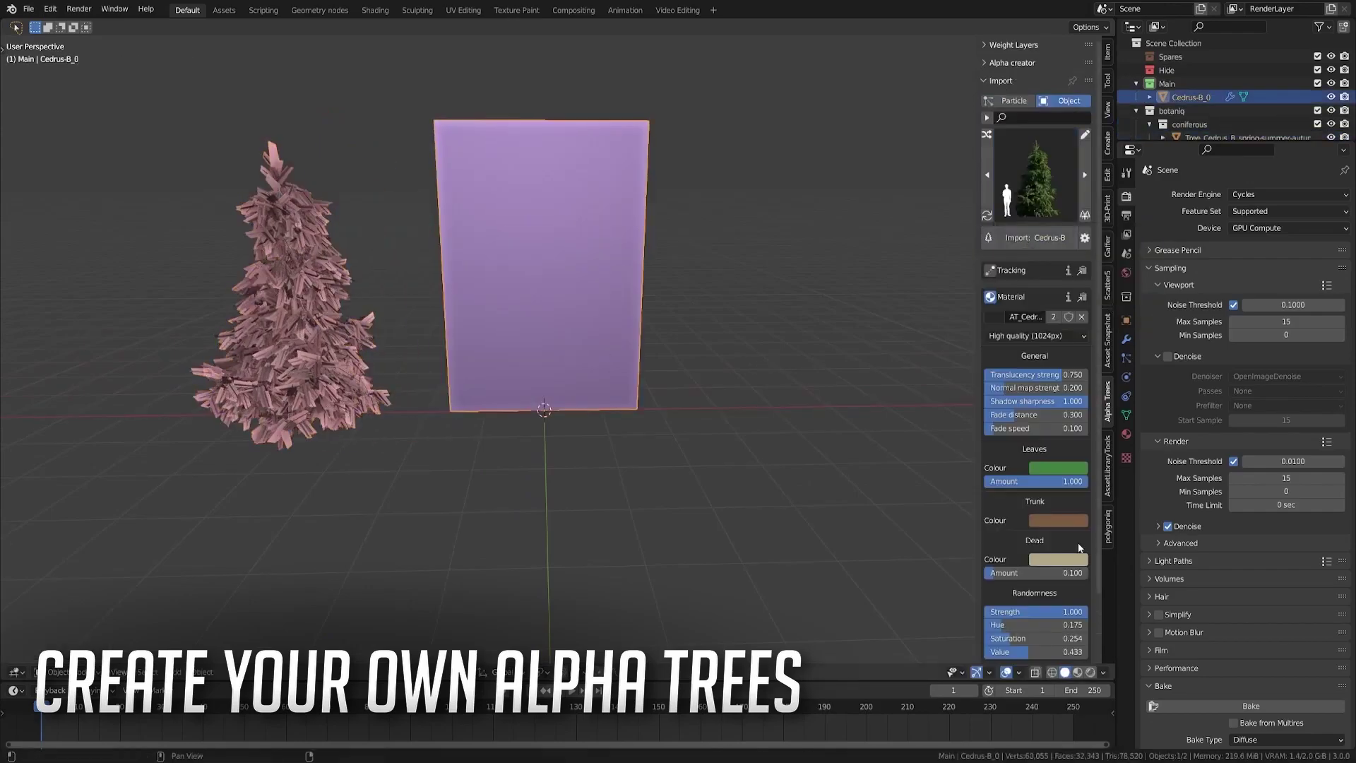
scroll(986, 543, down, 3)
click(670, 328)
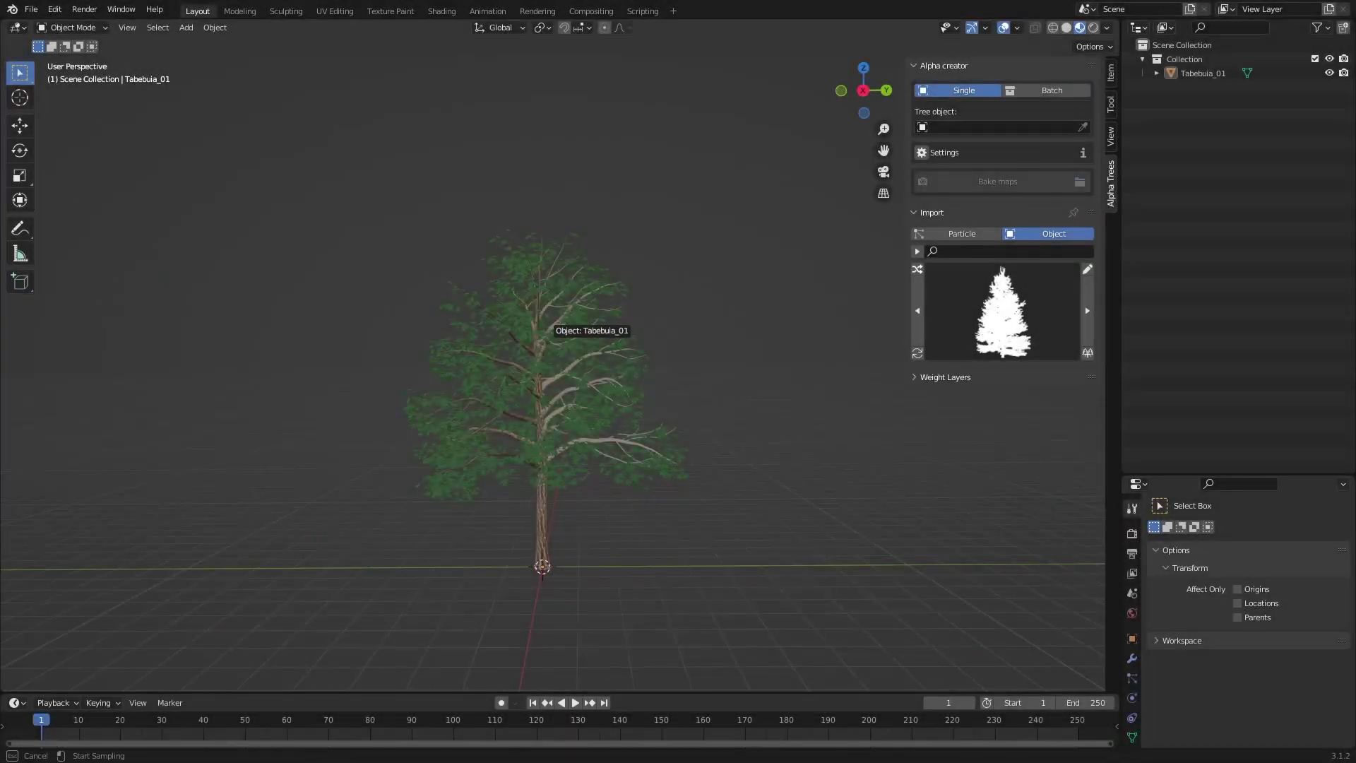
Pick Tabebuia_01 as the tree object and bake its maps, executing all steps
click(547, 332)
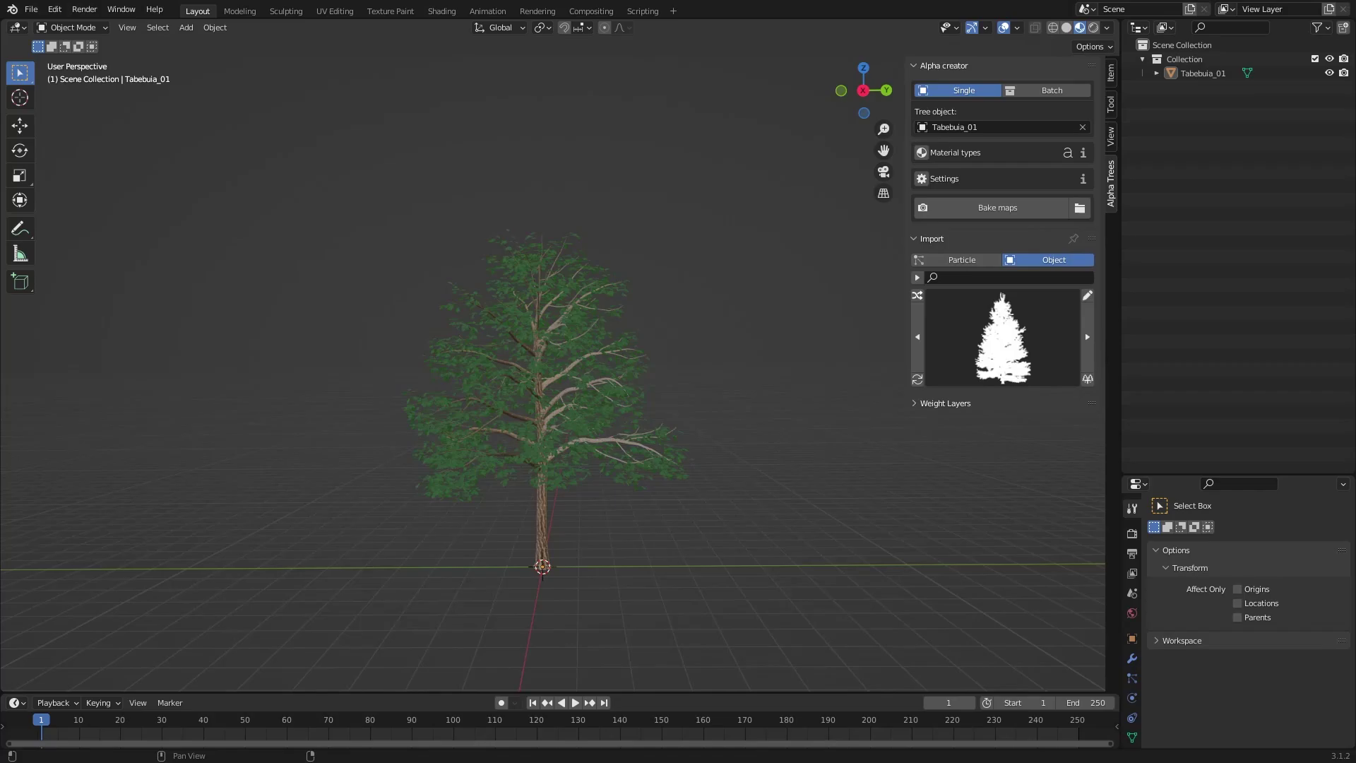
click(997, 207)
click(1002, 281)
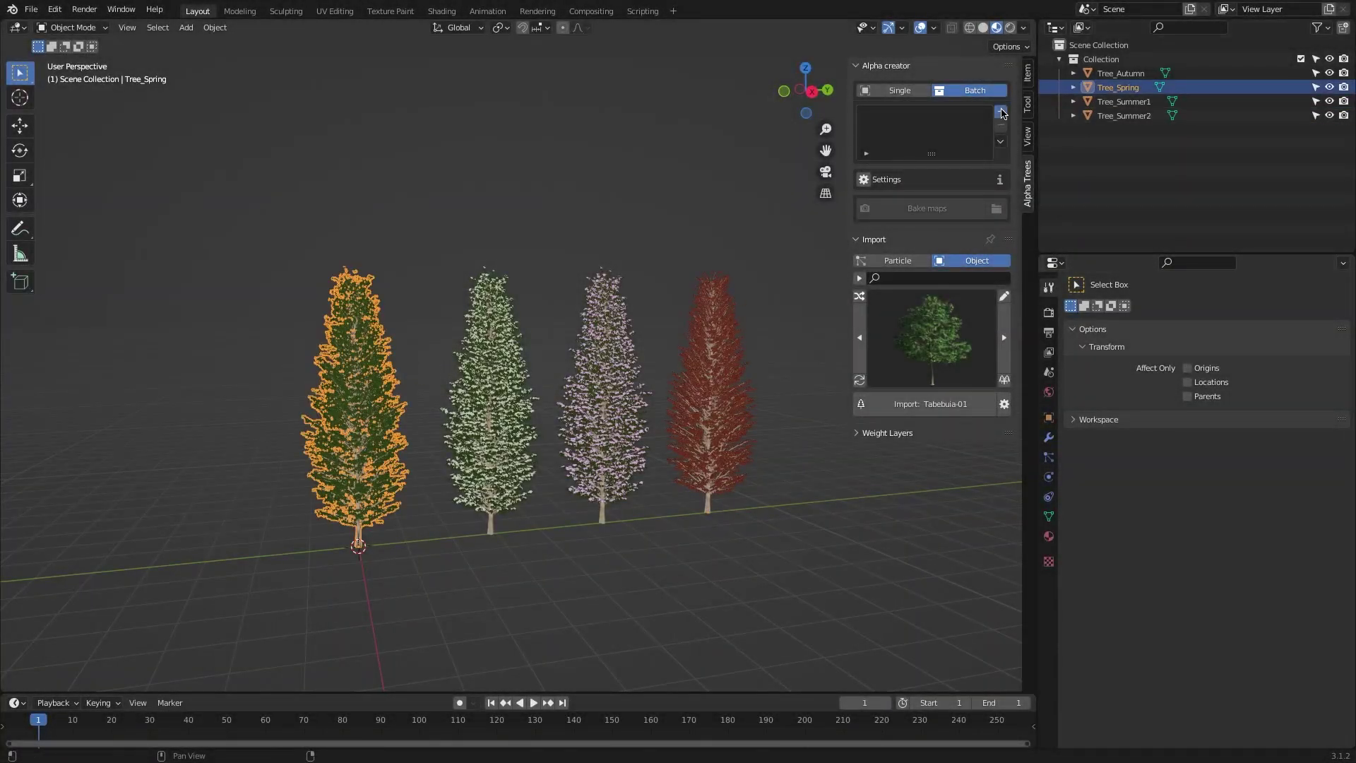
Add Tree_Spring and Tree_Summer1 to the batch list and expand the bake settings
click(1002, 113)
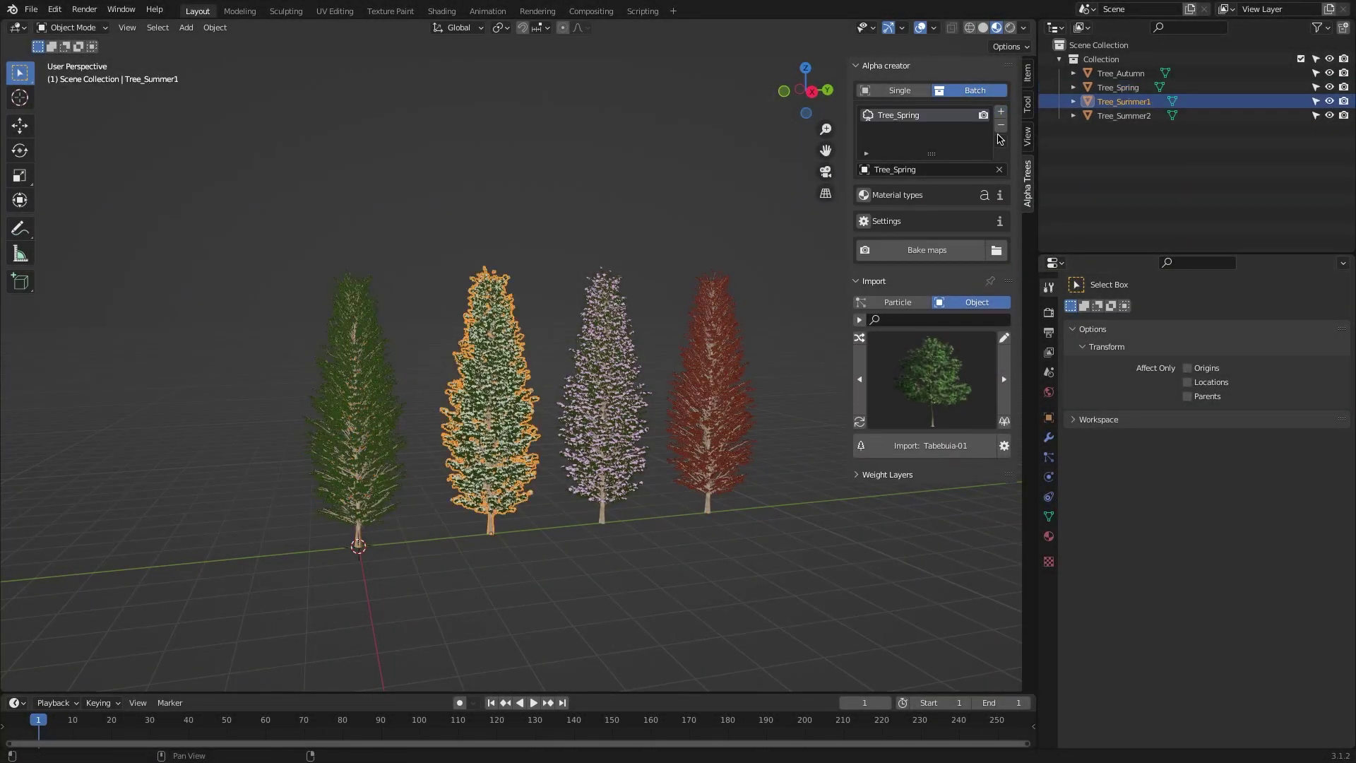
click(1003, 113)
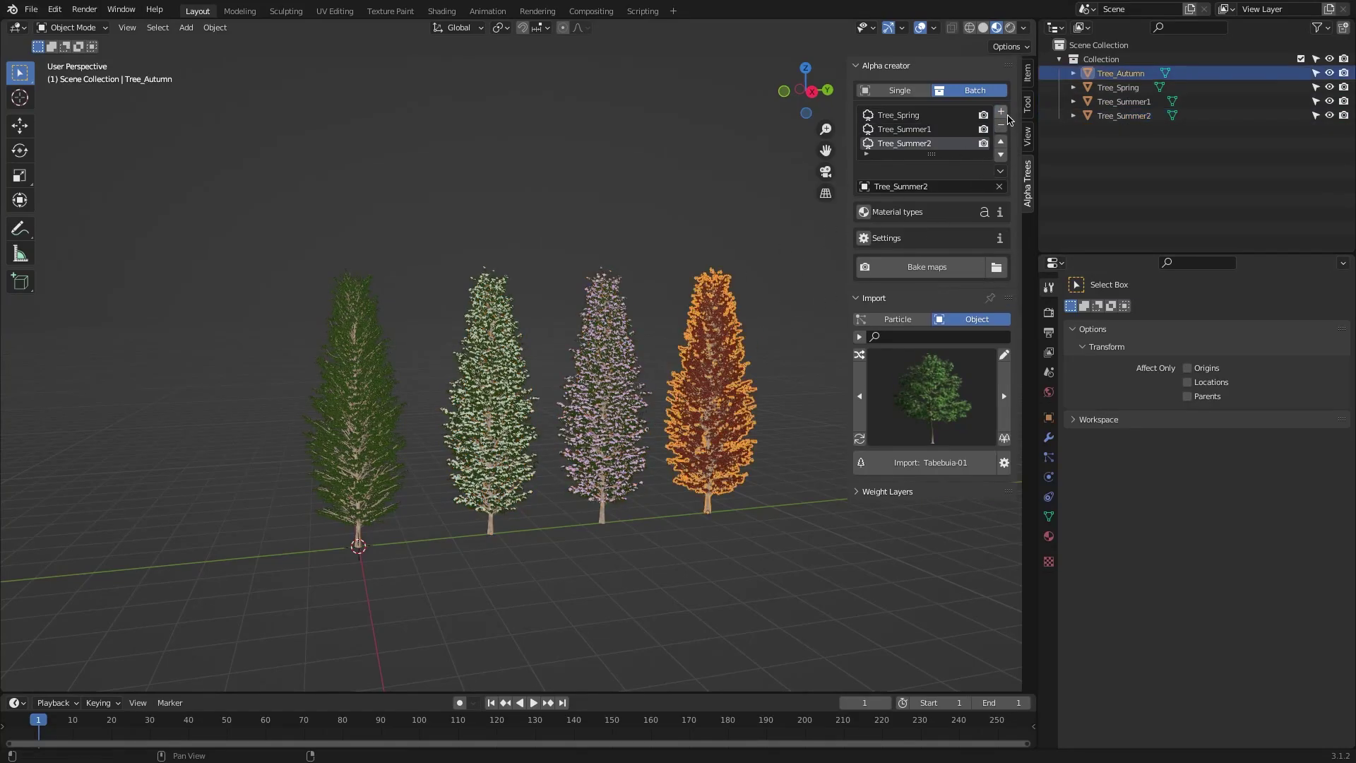
click(872, 222)
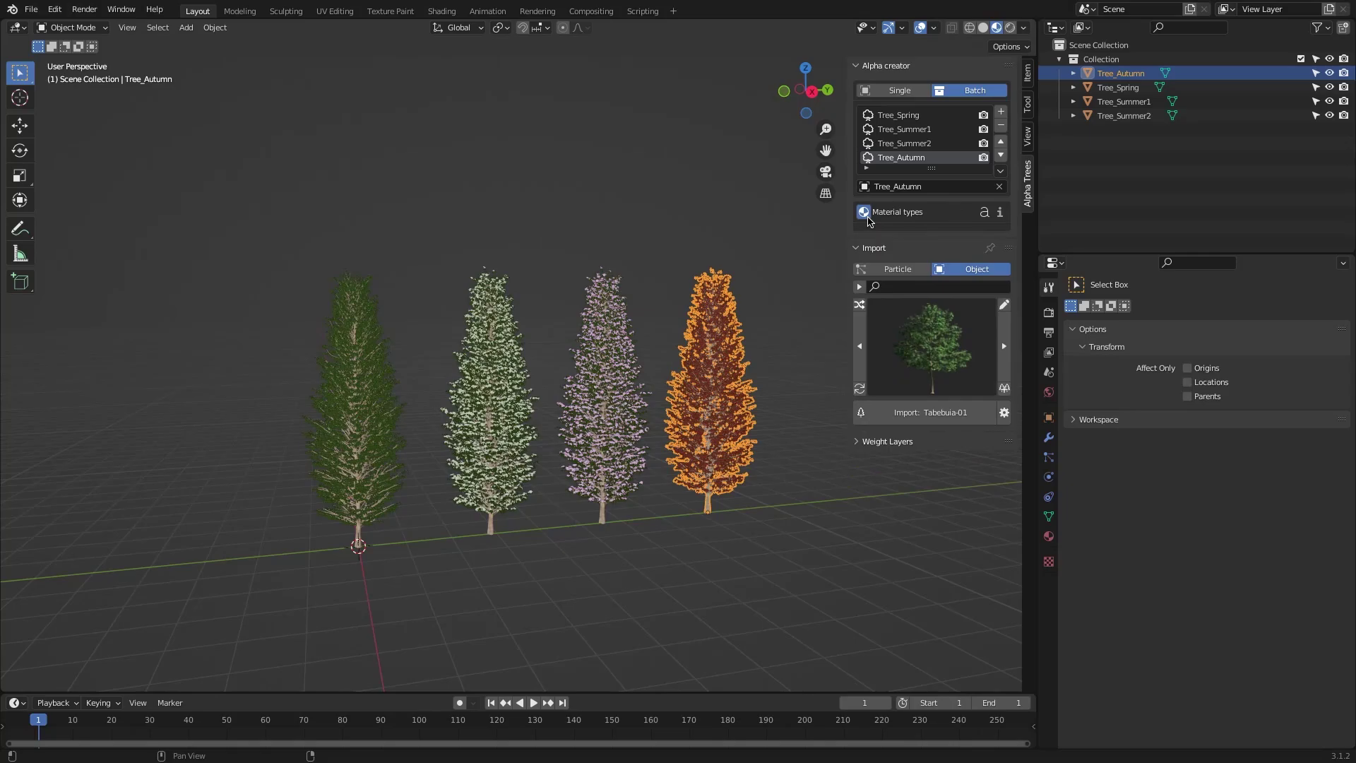
click(865, 238)
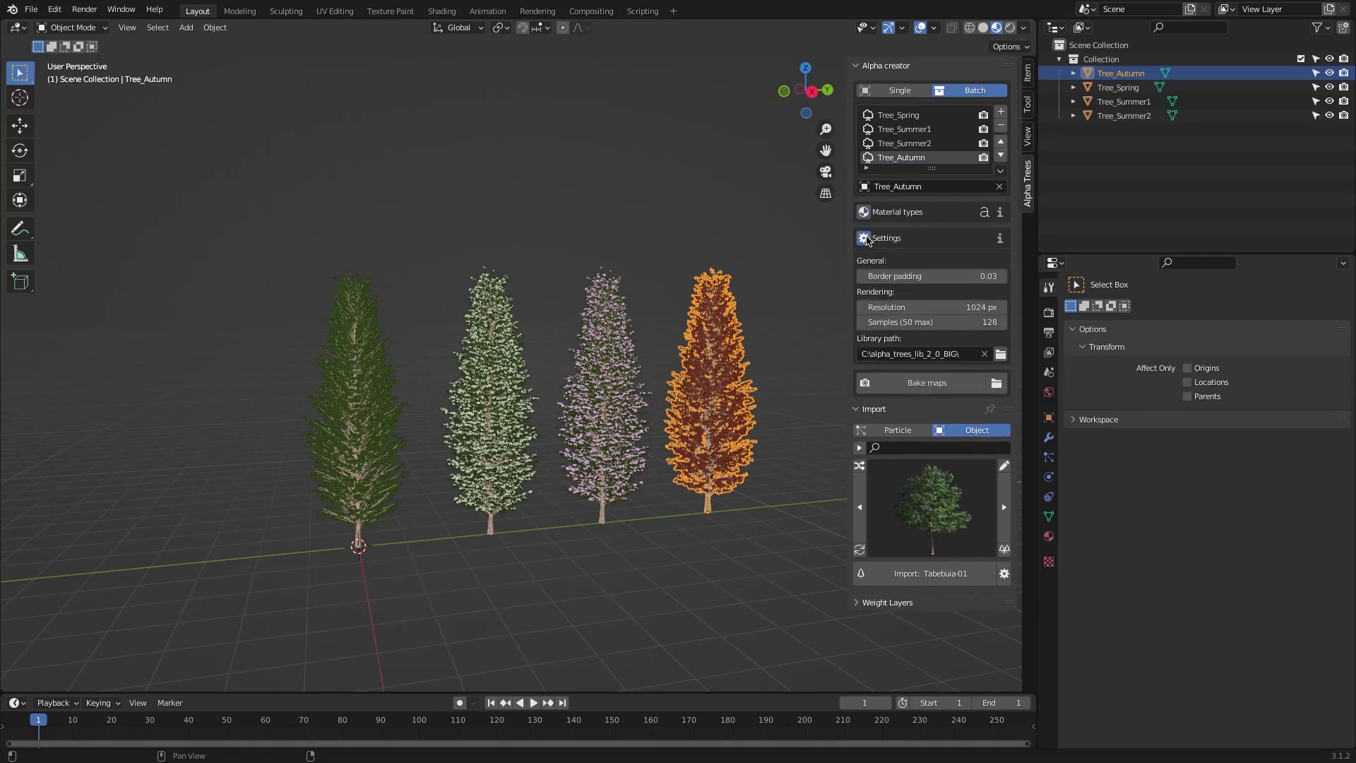